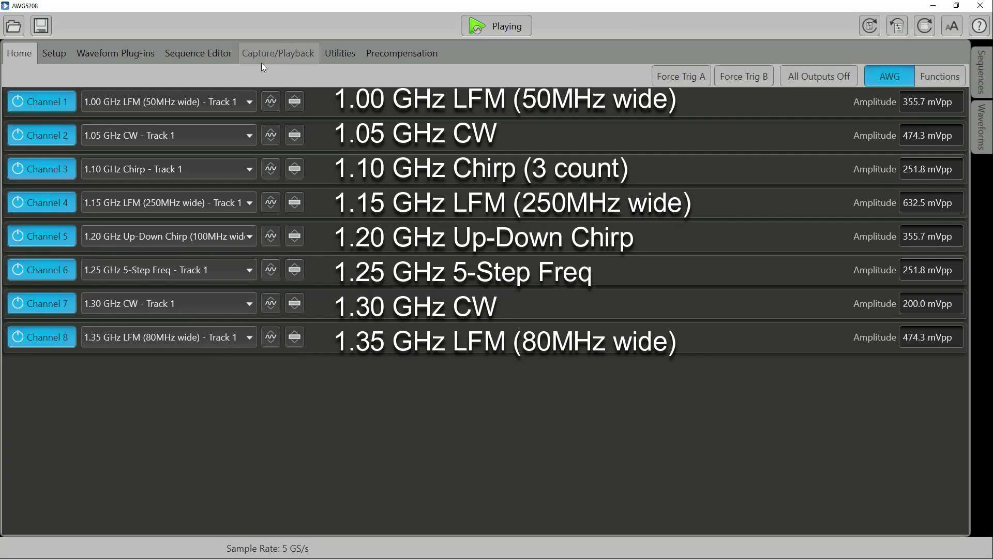
# Open Waveform Plug-ins and keep the Radar plug-in selected.
pyautogui.click(134, 51)
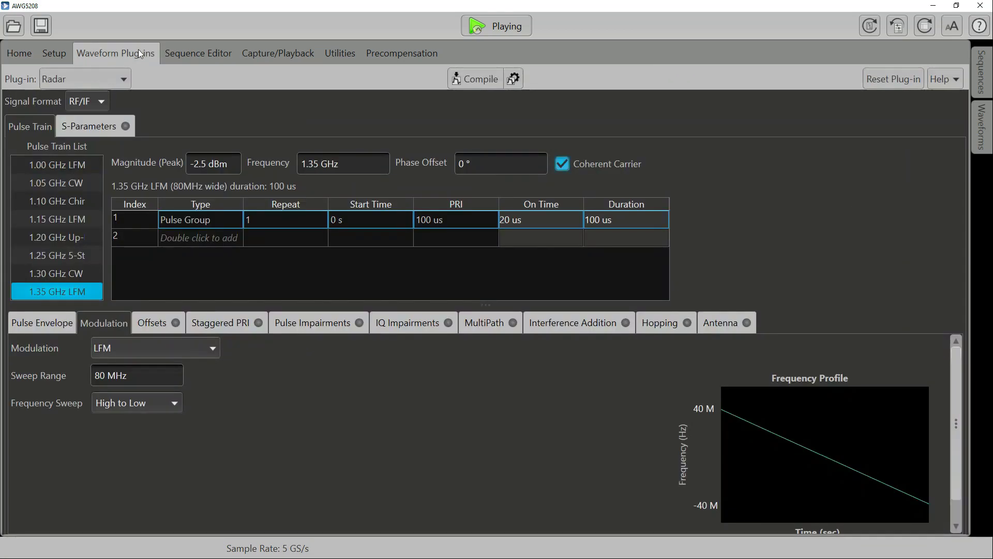
pyautogui.click(121, 78)
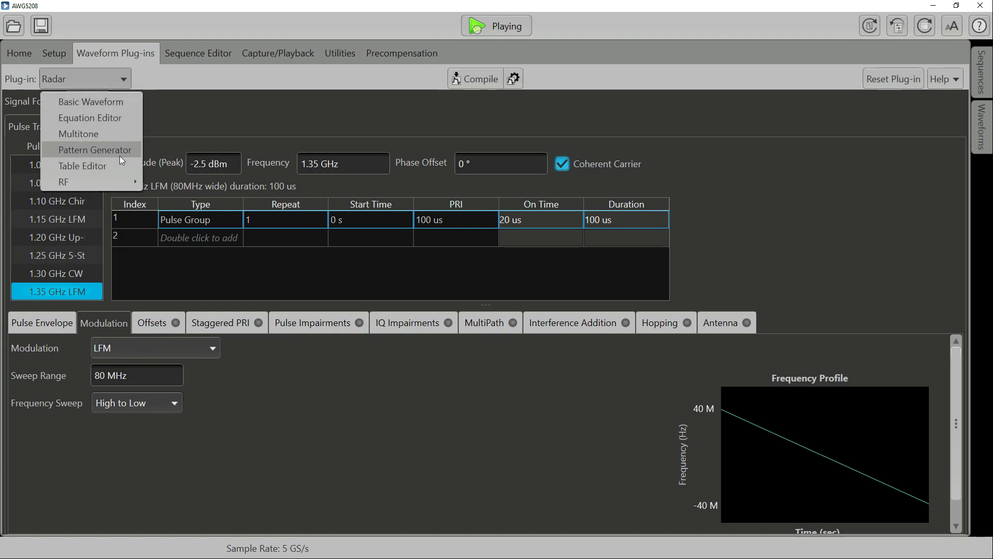
pyautogui.moveTo(64, 181)
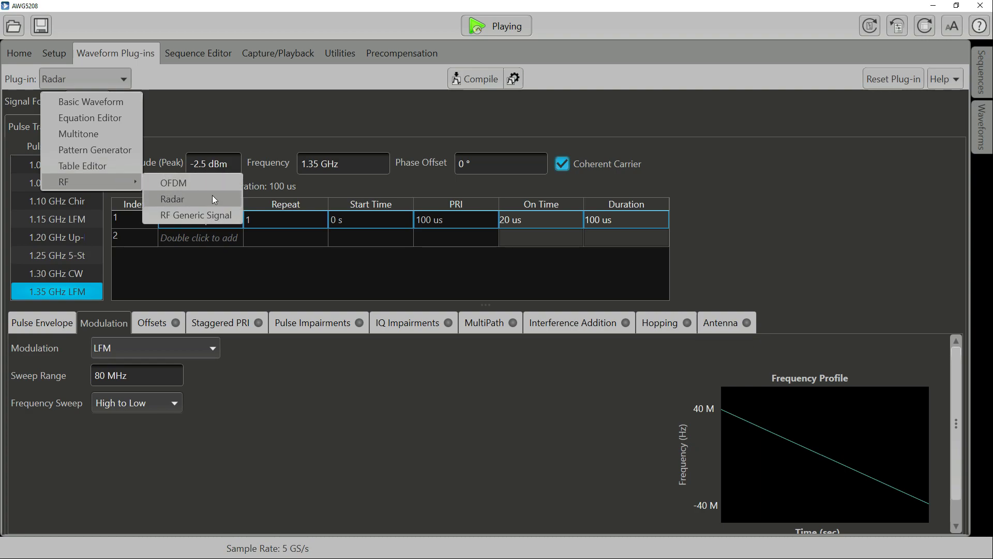
pyautogui.click(228, 198)
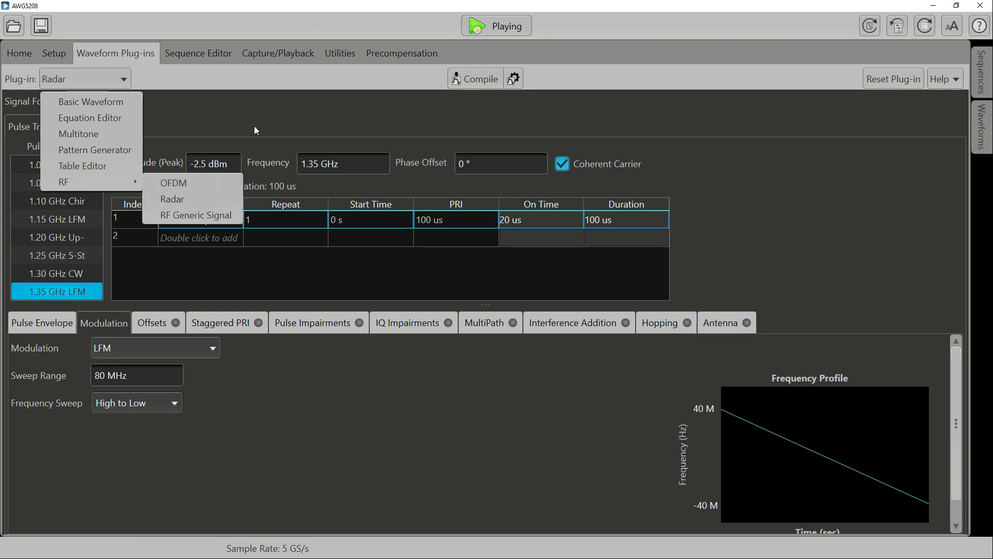
# Review the eight radar pulse trains from 1.00 to 1.35 GHz, then show the generated waveforms.
pyautogui.click(69, 164)
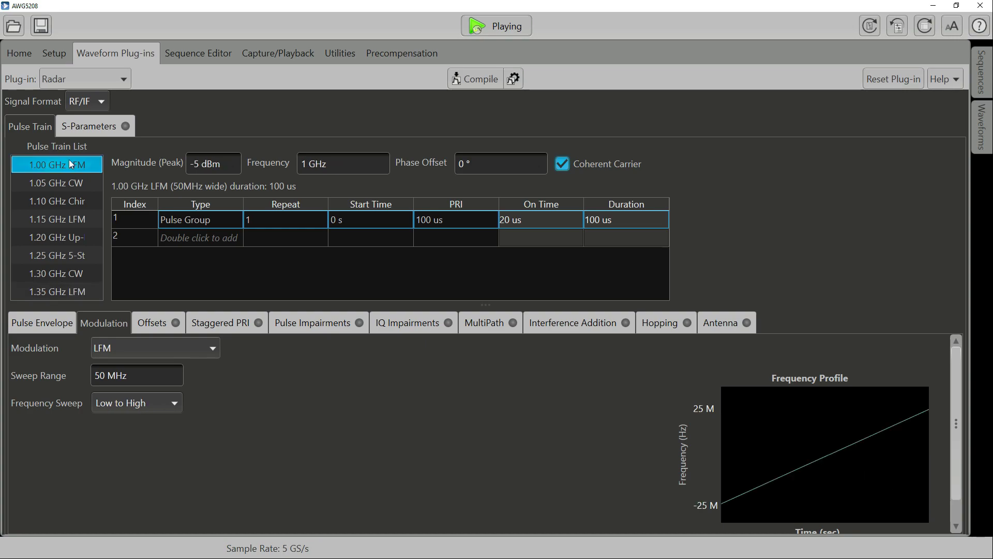
pyautogui.click(63, 179)
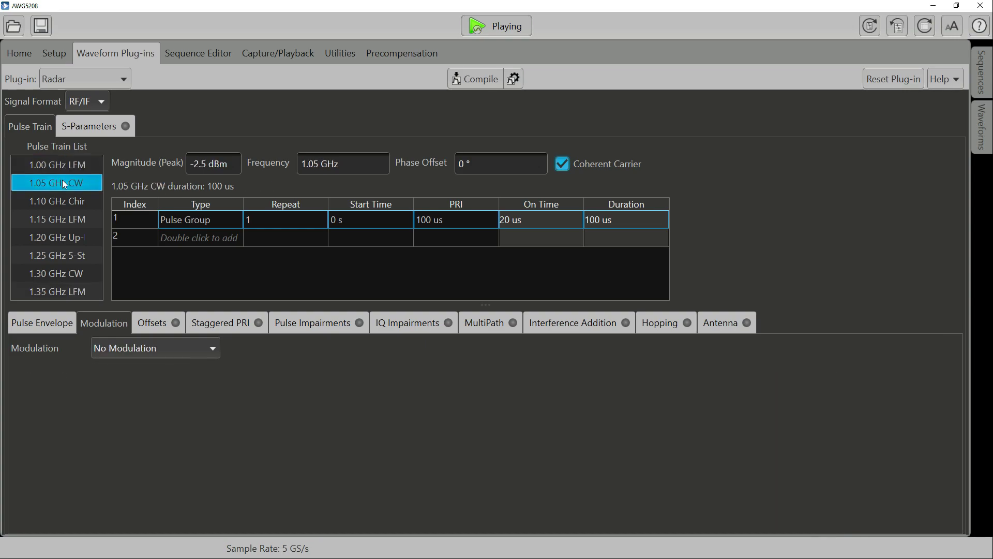
pyautogui.click(60, 200)
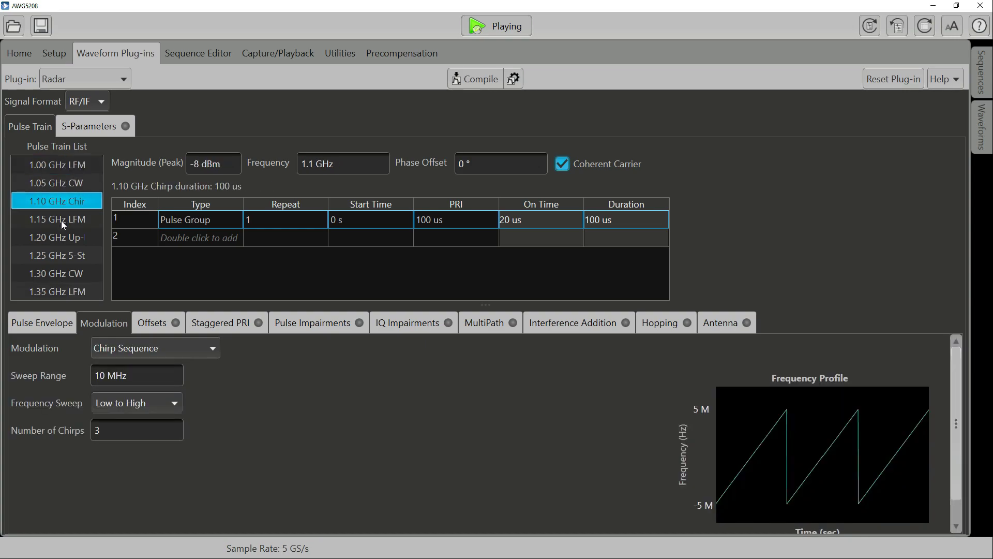
pyautogui.click(61, 222)
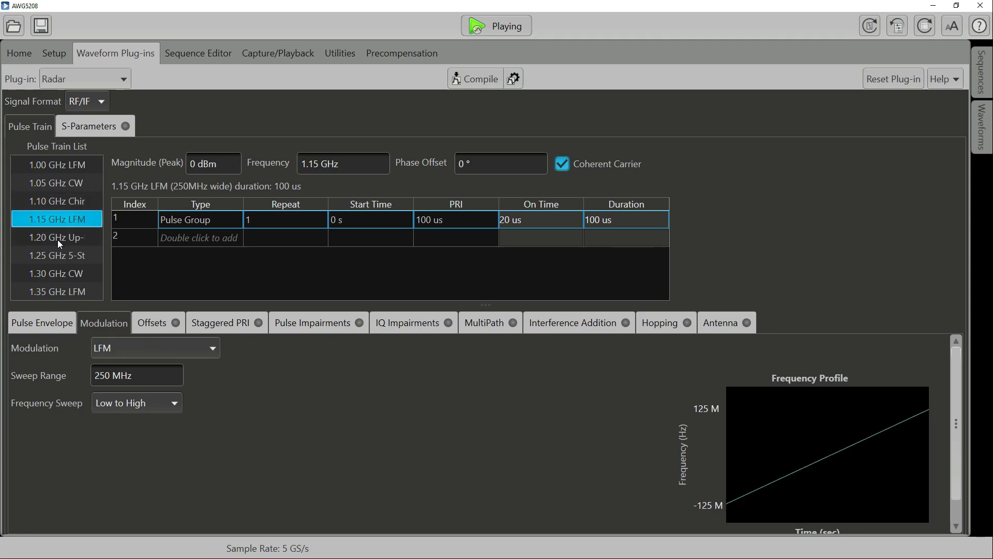
pyautogui.click(58, 240)
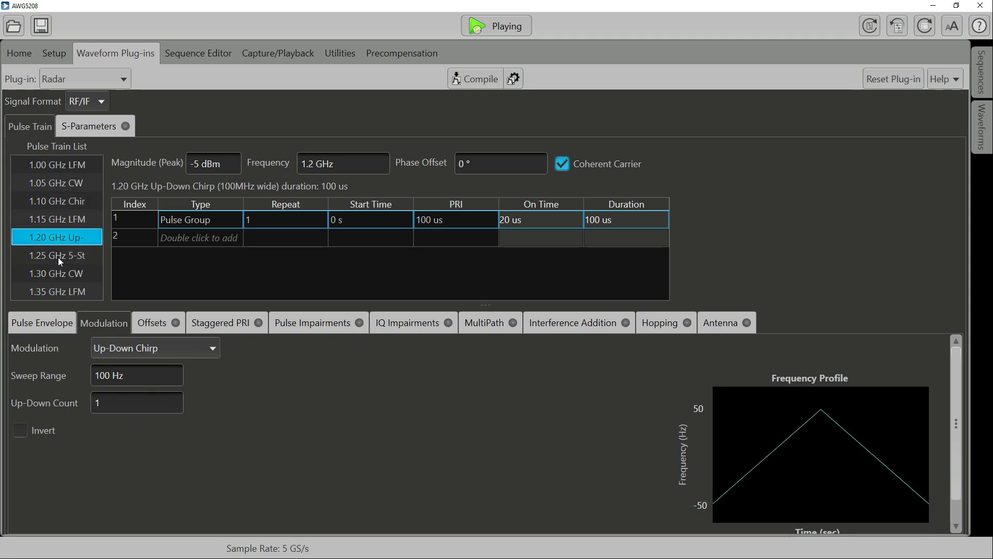
pyautogui.click(59, 257)
pyautogui.click(60, 273)
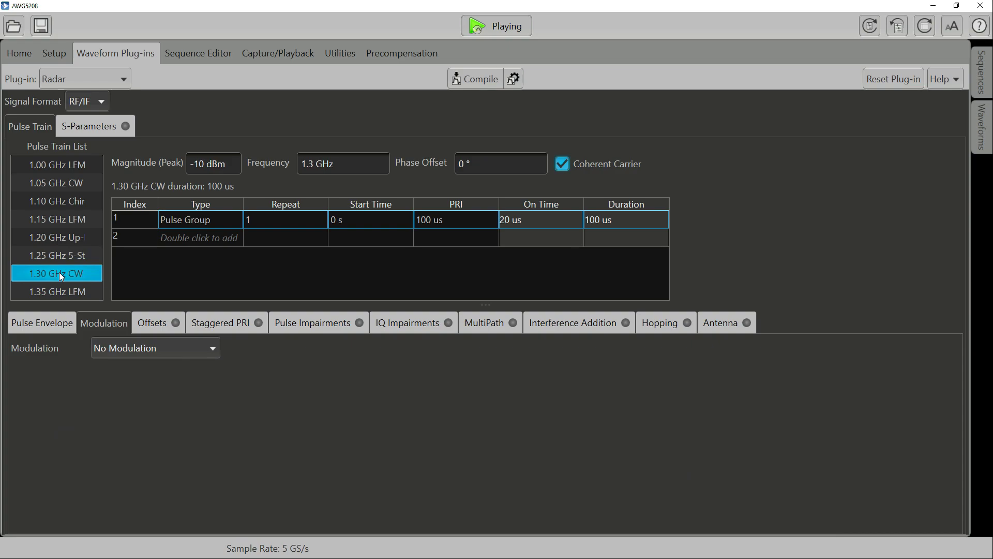
pyautogui.click(63, 294)
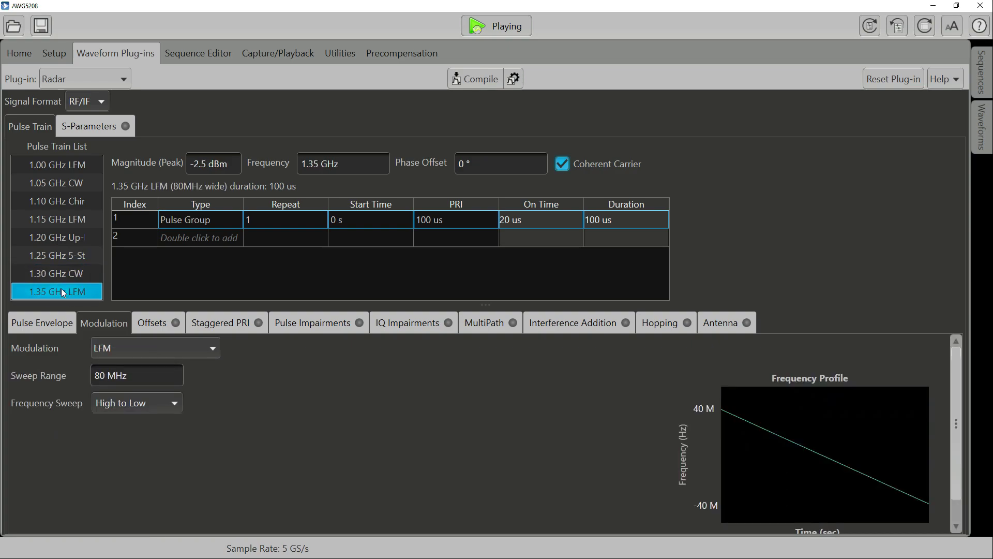
pyautogui.click(980, 130)
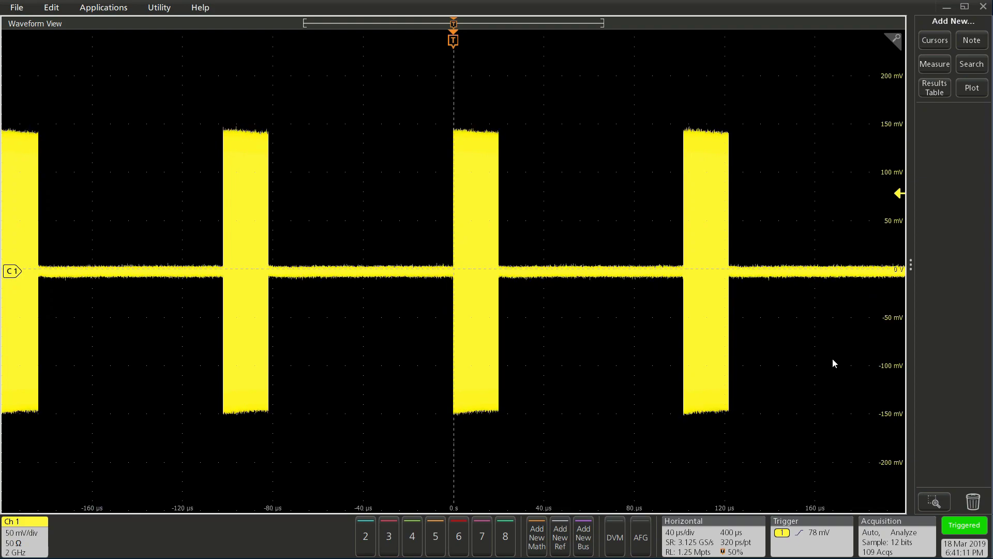
# Turn on channel 1's Spectrum View, leave only the Normal trace, and close its settings.
pyautogui.doubleClick(35, 543)
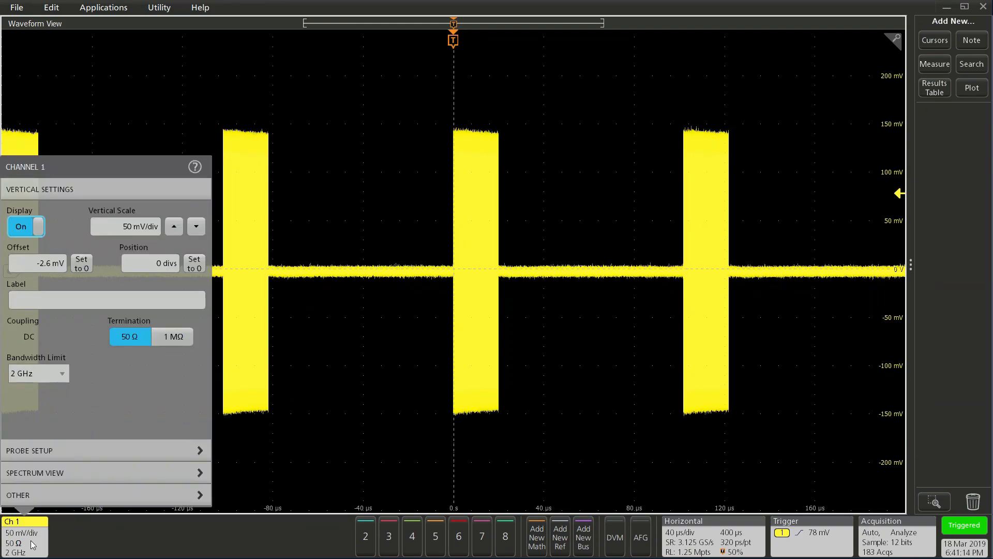
pyautogui.click(82, 473)
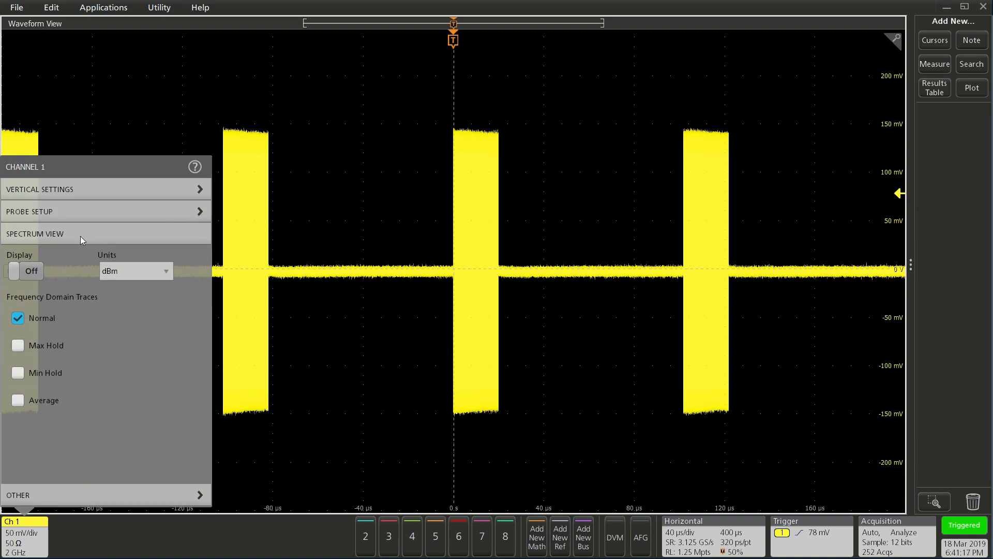
pyautogui.click(32, 276)
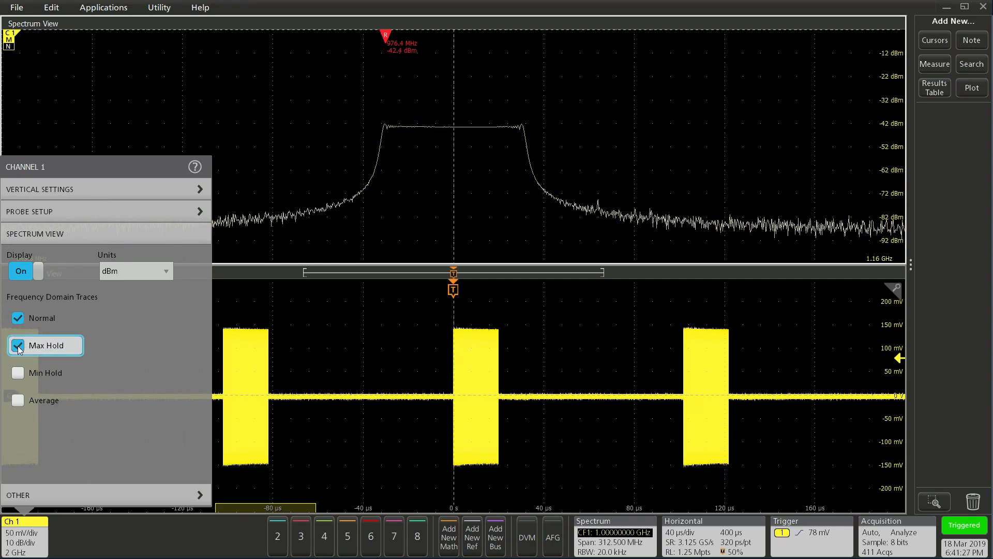
pyautogui.click(17, 319)
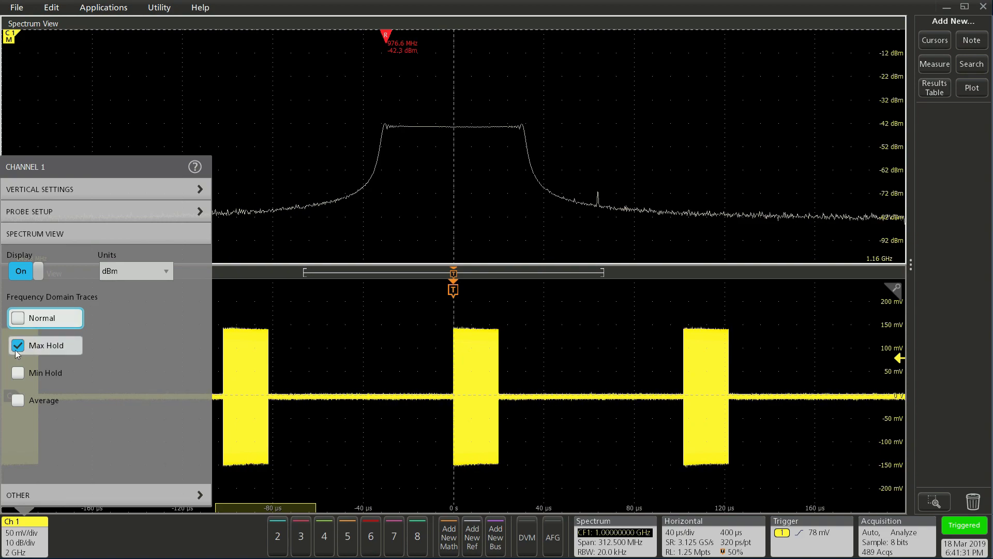
pyautogui.click(18, 318)
pyautogui.click(18, 346)
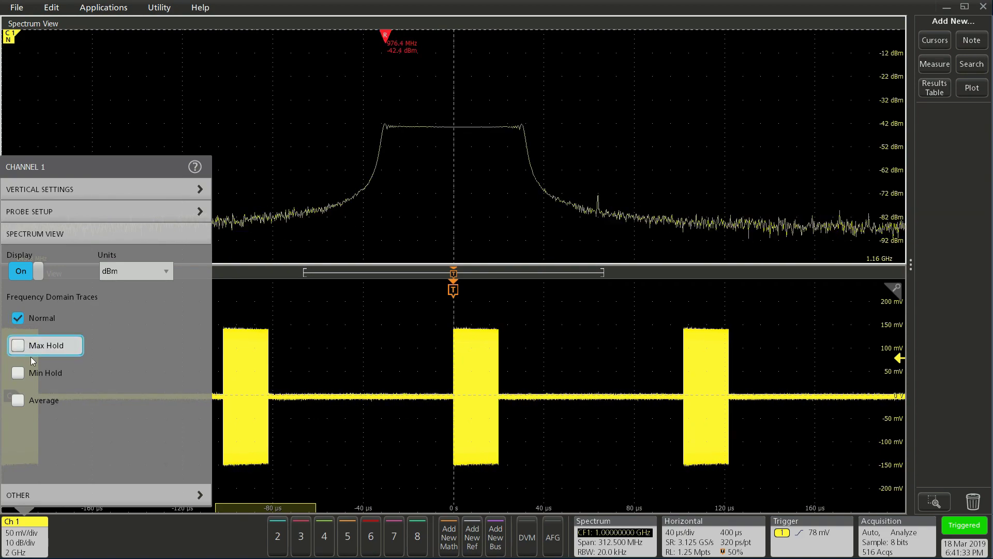
pyautogui.click(120, 538)
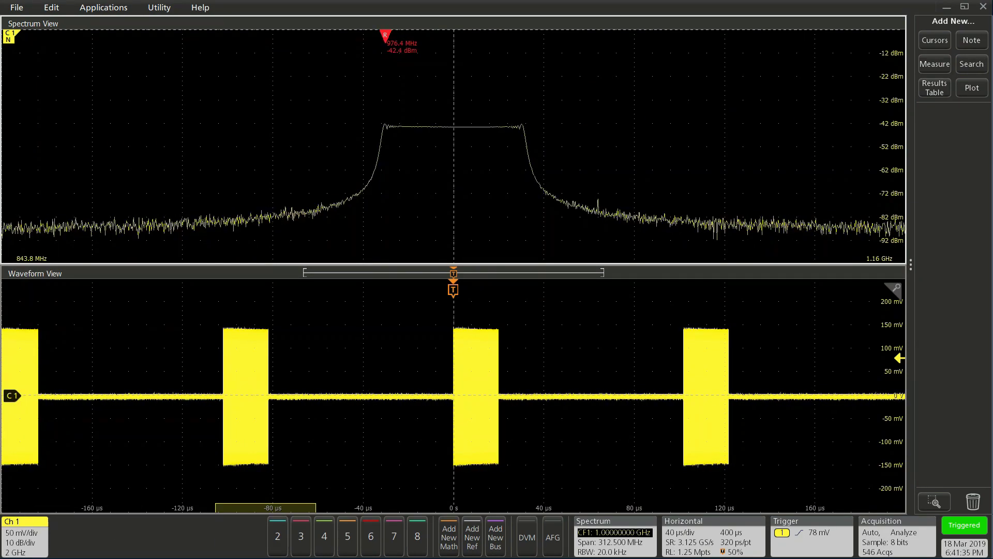
pyautogui.doubleClick(621, 540)
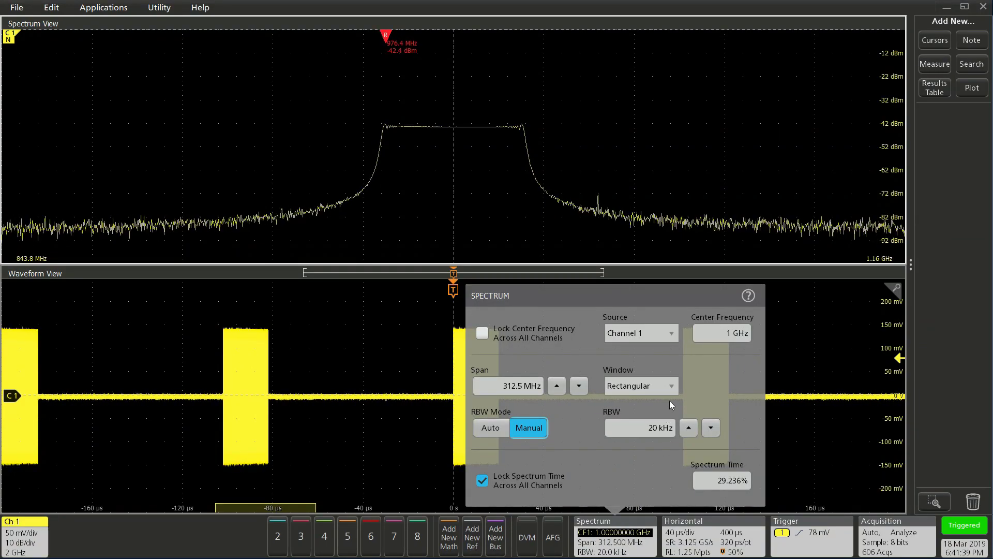
pyautogui.click(668, 333)
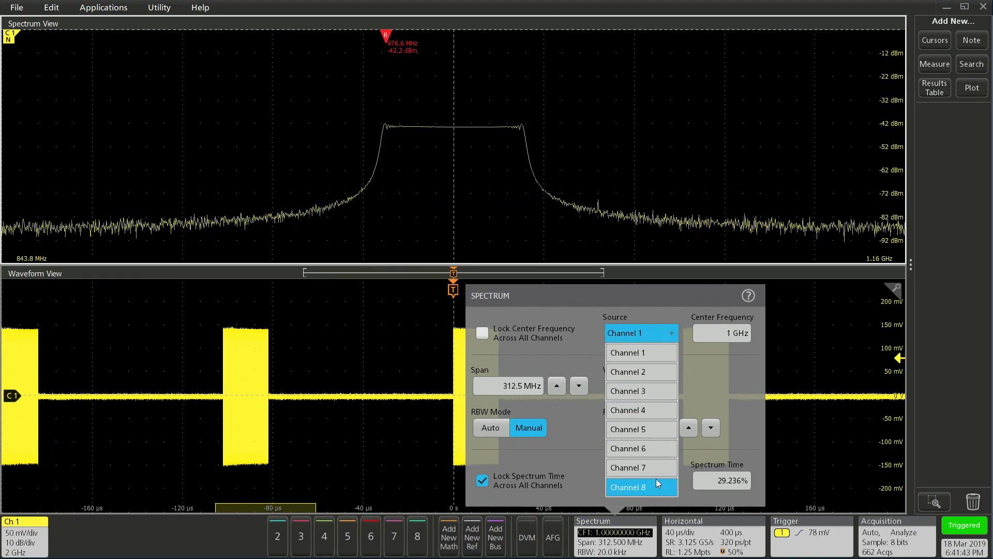
pyautogui.click(654, 375)
pyautogui.click(651, 337)
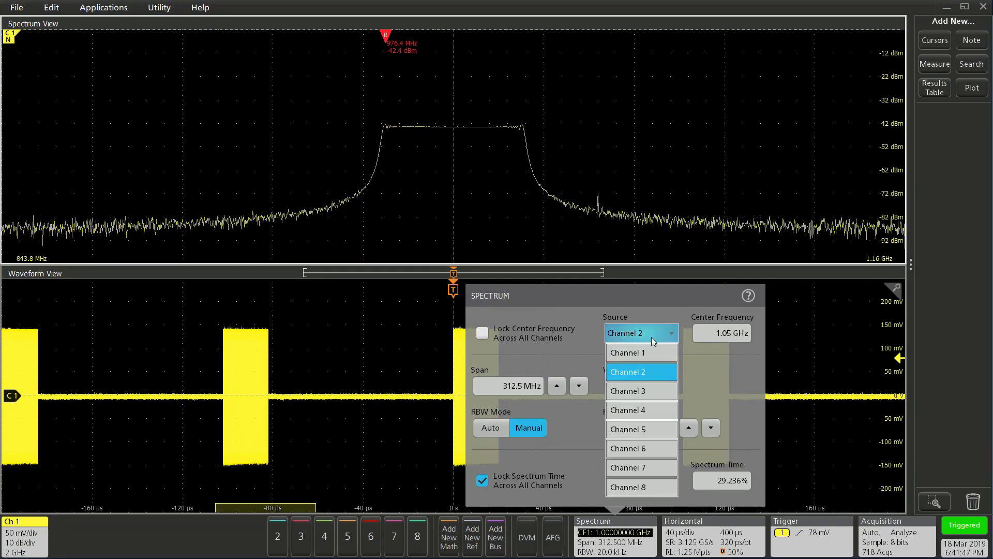
pyautogui.click(643, 385)
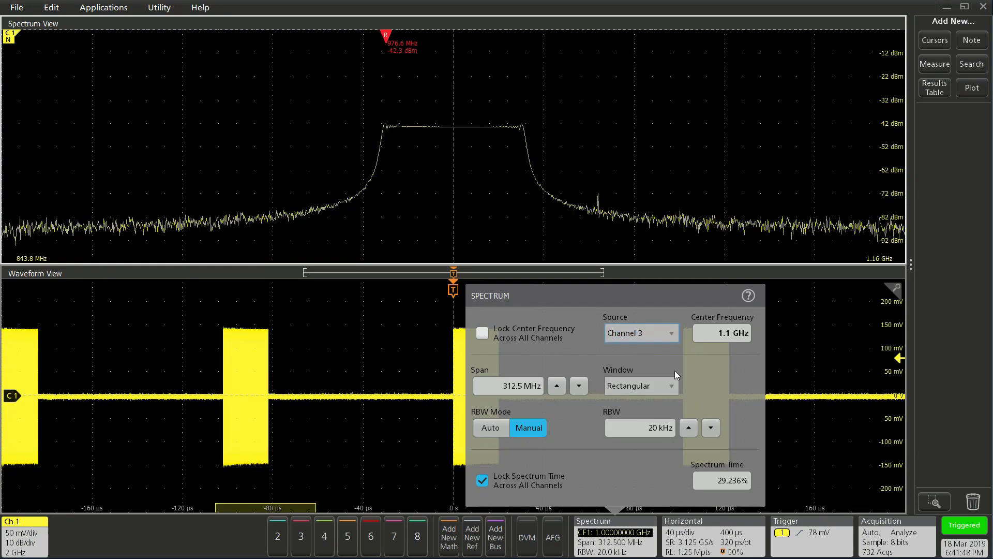
pyautogui.click(672, 334)
pyautogui.click(643, 489)
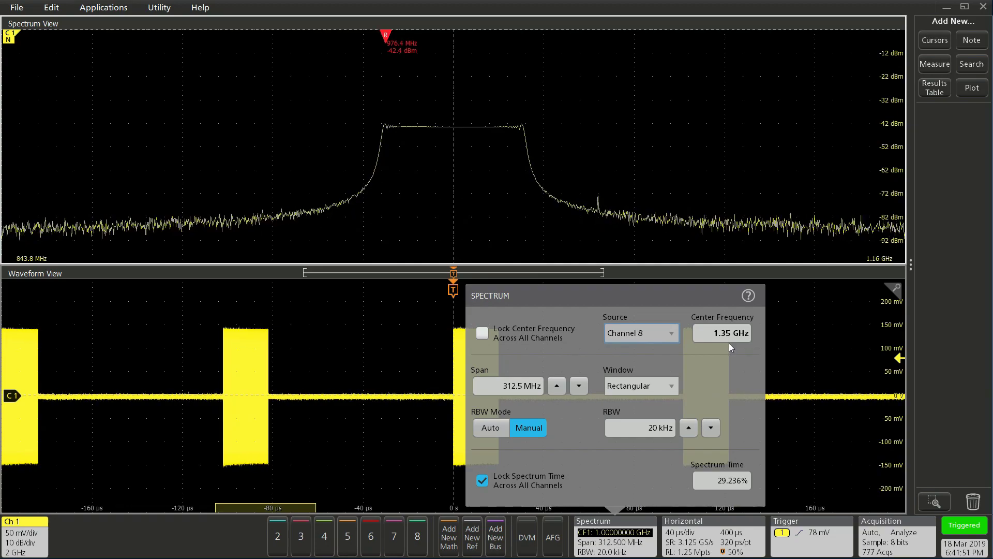
pyautogui.click(666, 335)
pyautogui.click(643, 349)
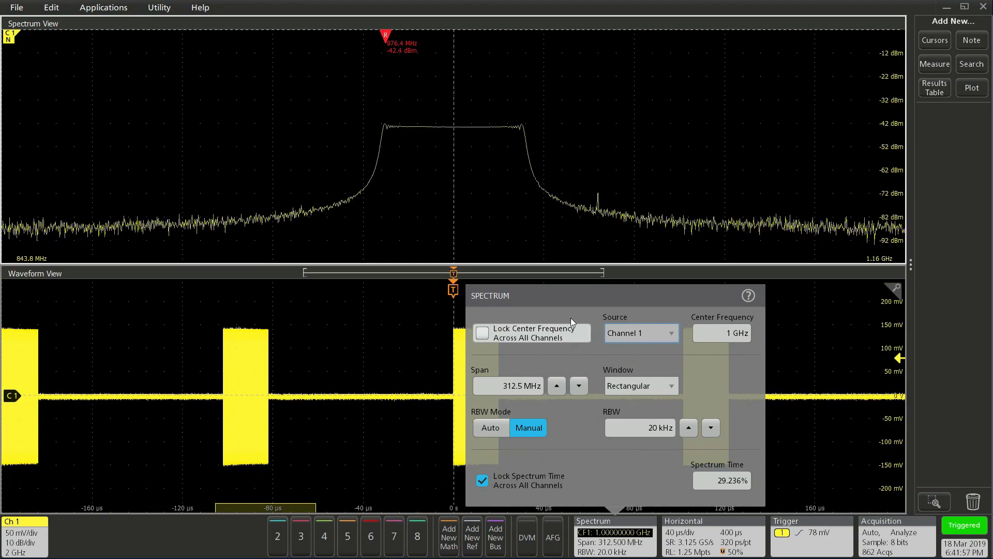
# Place the spectrum view beside the waveform view and reopen the spectrum settings.
pyautogui.click(490, 25)
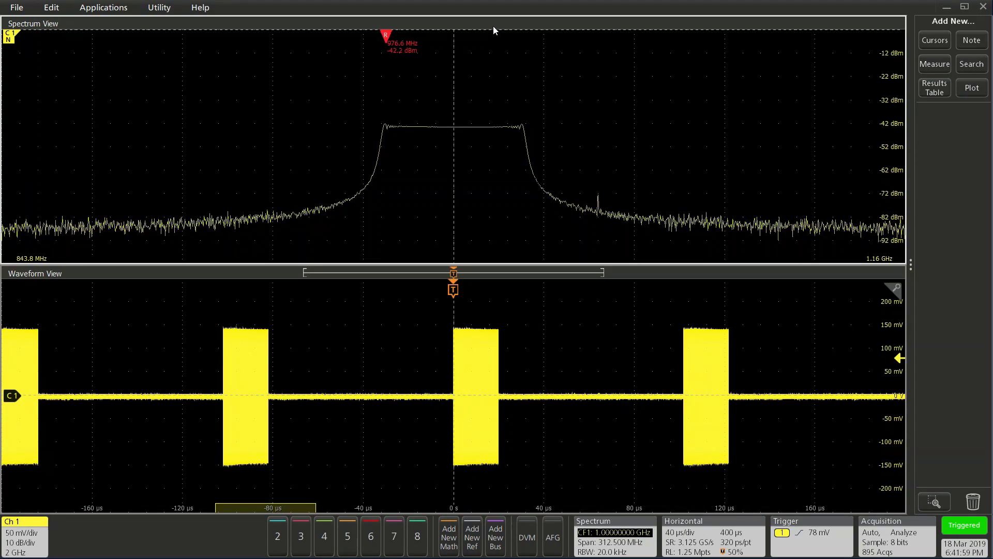
pyautogui.moveTo(493, 26); pyautogui.dragTo(320, 286)
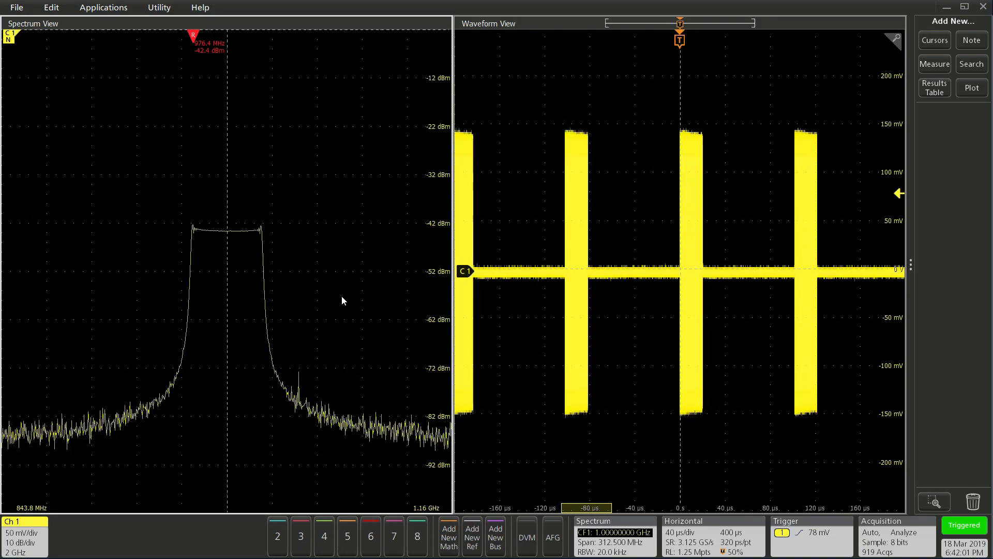
pyautogui.doubleClick(594, 535)
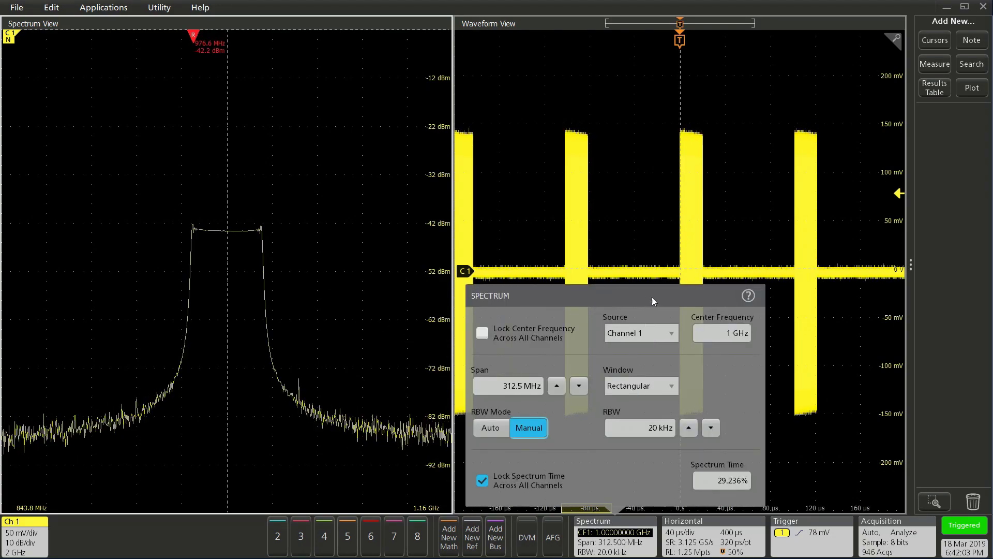
pyautogui.moveTo(612, 295); pyautogui.dragTo(653, 274)
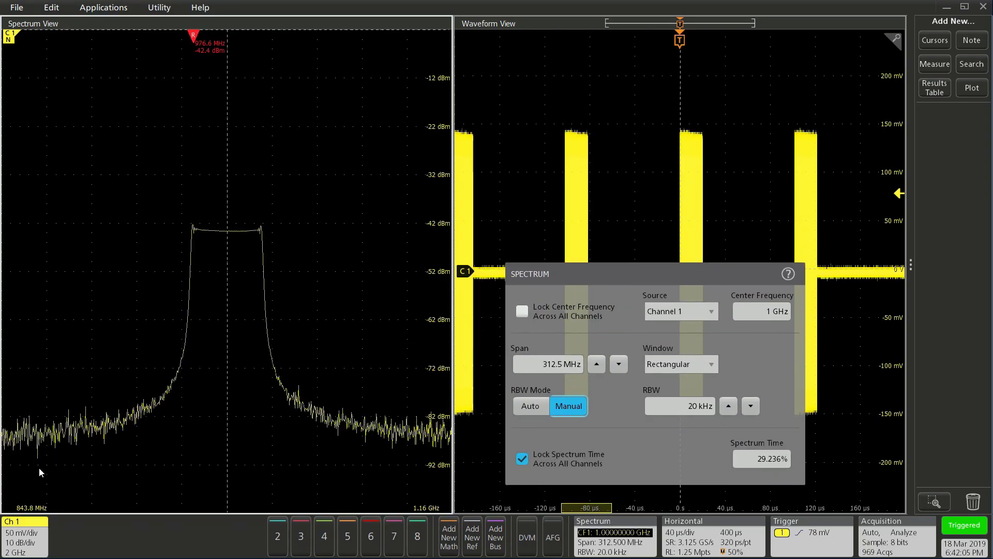
# Narrow Channel 1's span to 200 and 50 MHz, then restore it to 312.5 MHz.
pyautogui.click(597, 365)
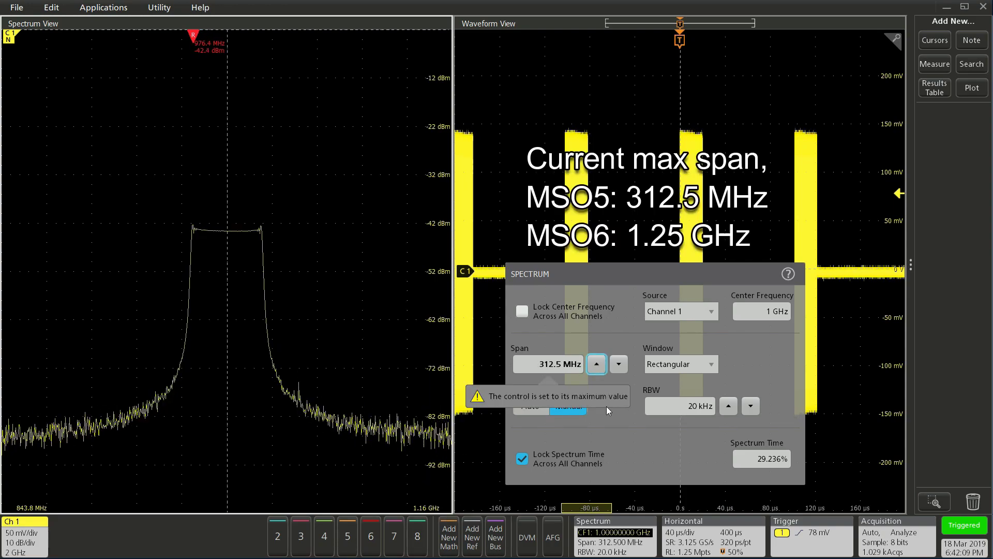
pyautogui.click(620, 364)
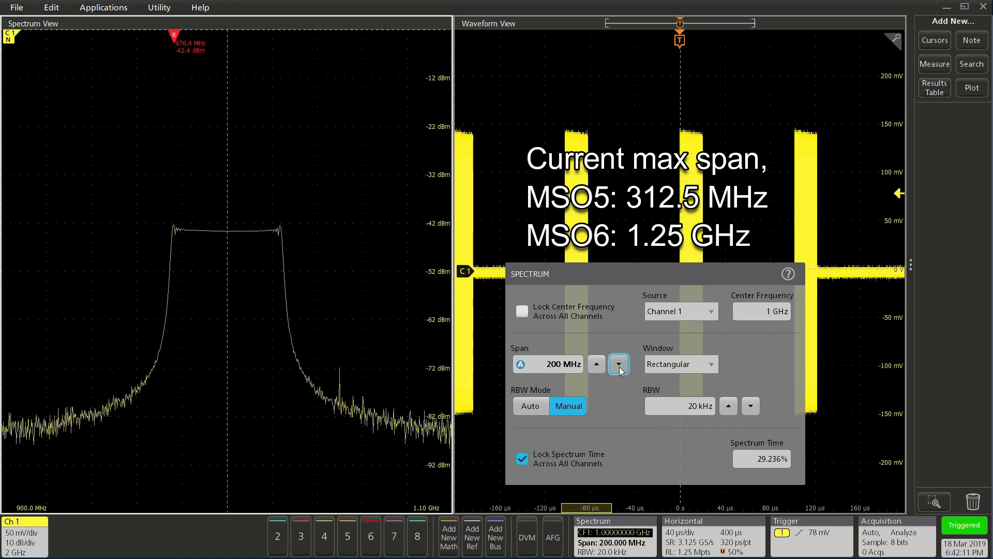
pyautogui.click(620, 364)
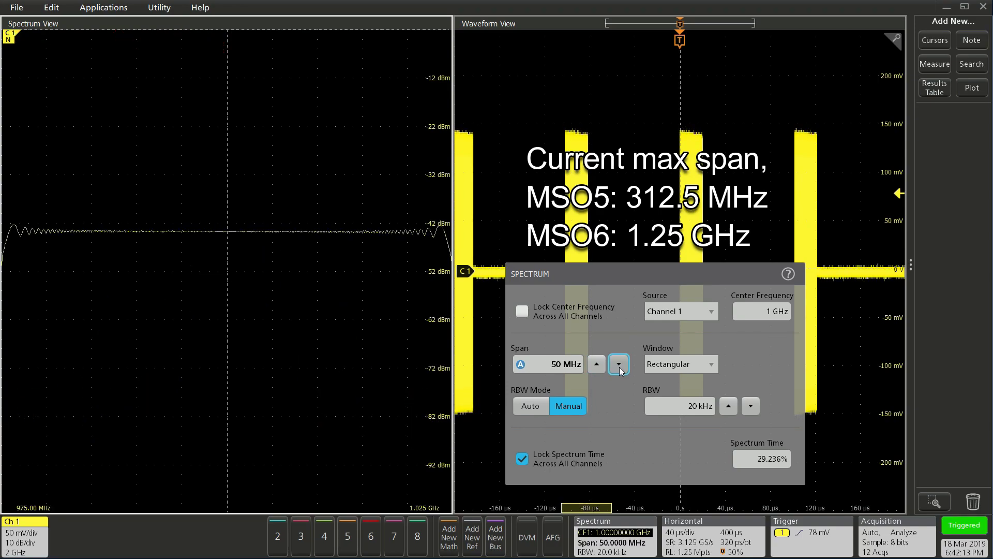
pyautogui.click(596, 364)
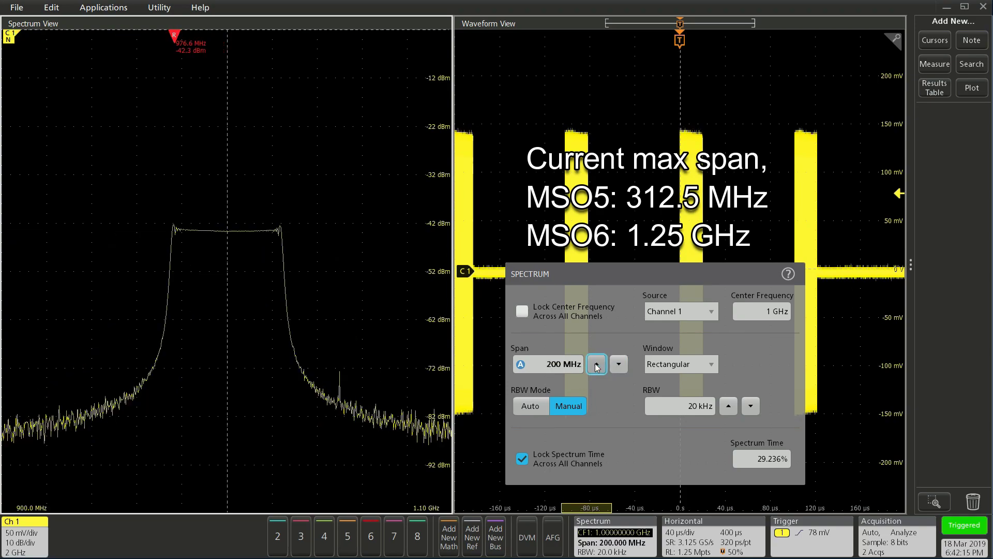
pyautogui.click(596, 365)
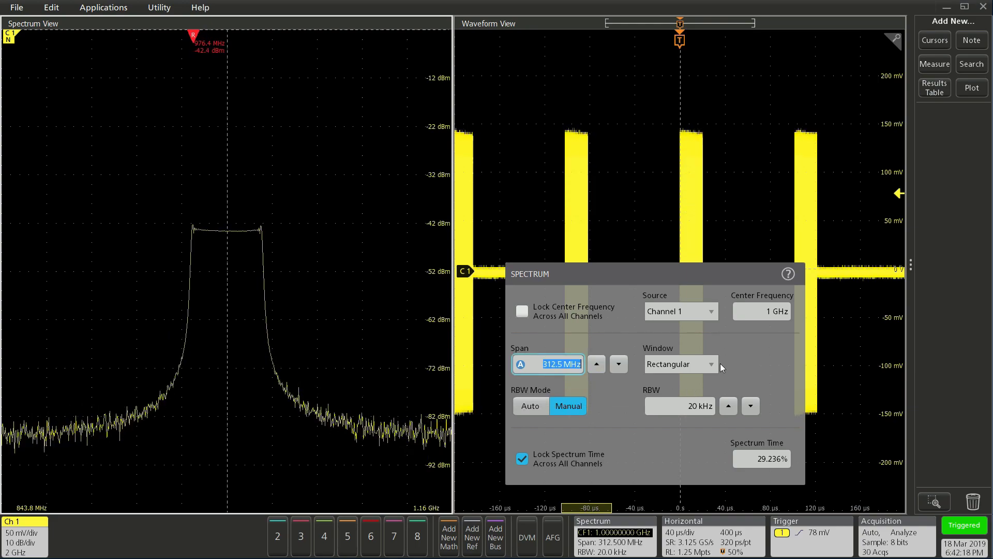
# Try the Kaiser-Bessel window, then switch back to Rectangular.
pyautogui.click(711, 364)
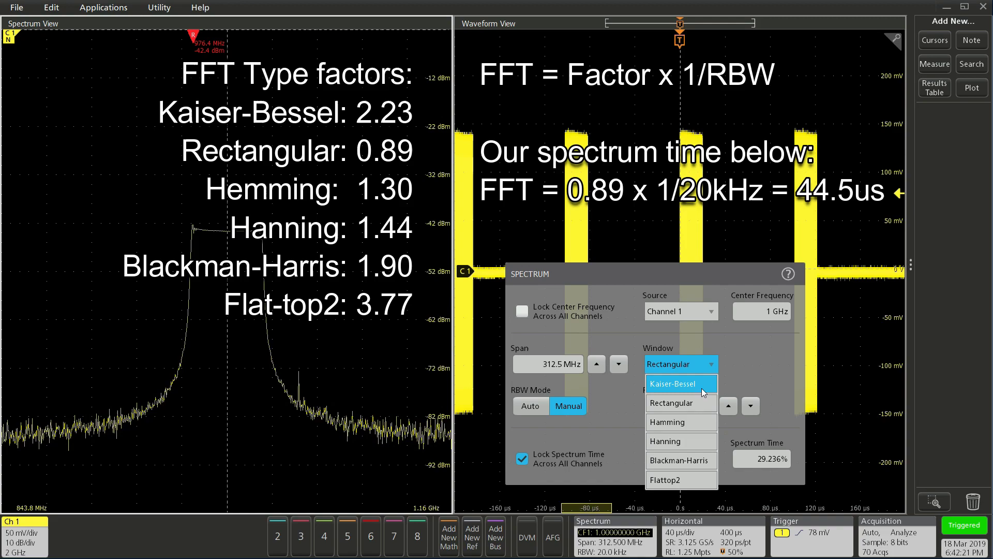
pyautogui.click(702, 388)
pyautogui.click(710, 366)
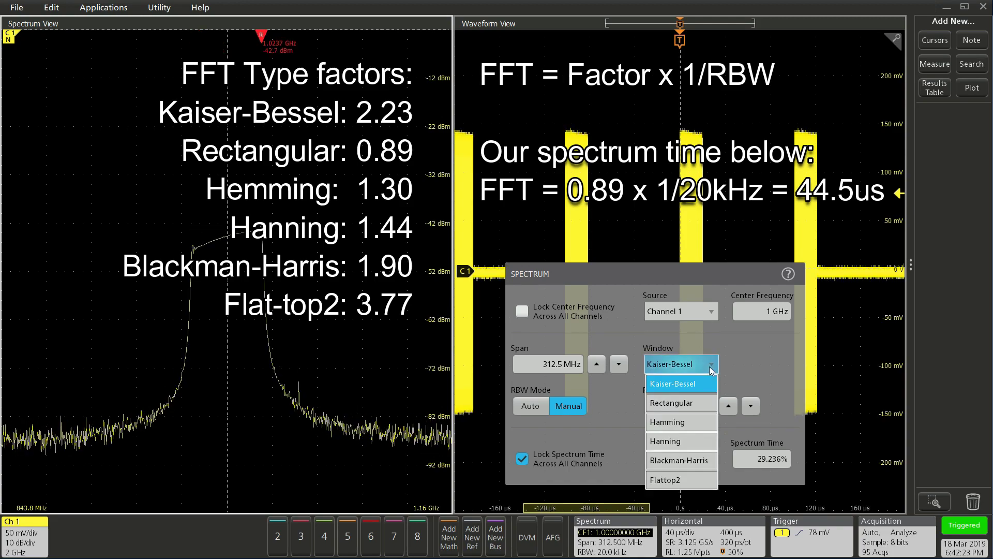
pyautogui.click(673, 403)
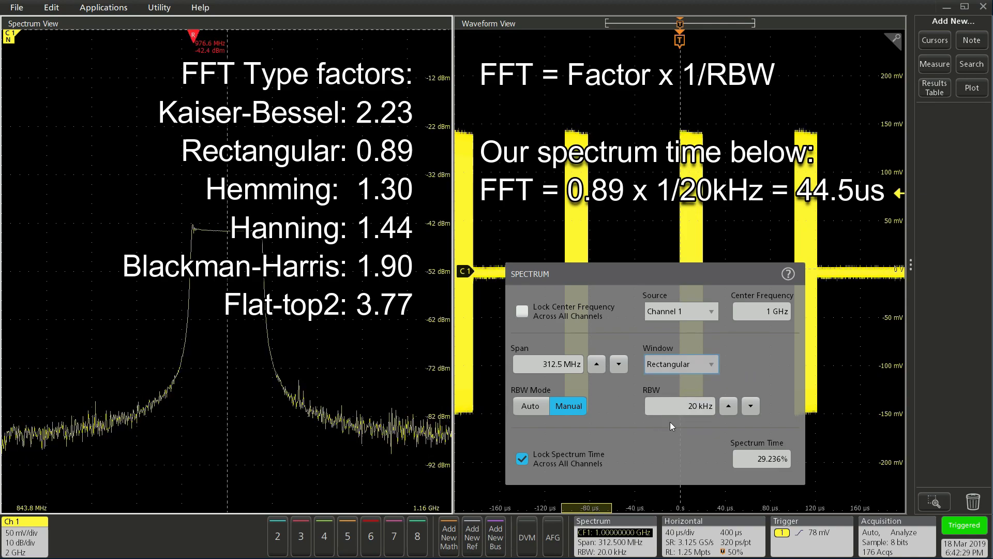
# Lower RBW to 10 and 3 kHz, return it to 20 kHz, and close spectrum settings.
pyautogui.moveTo(698, 271); pyautogui.dragTo(849, 261)
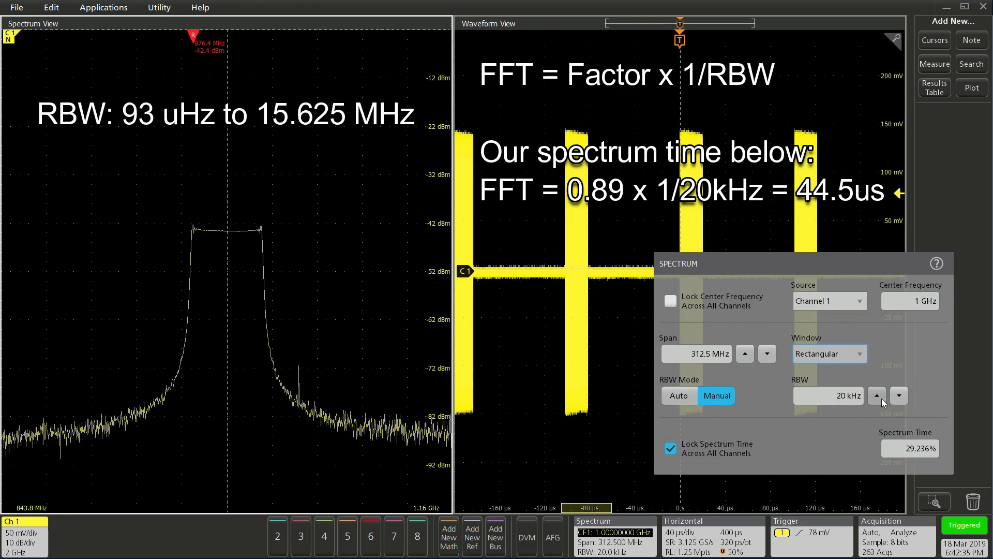
pyautogui.click(900, 396)
pyautogui.click(900, 396)
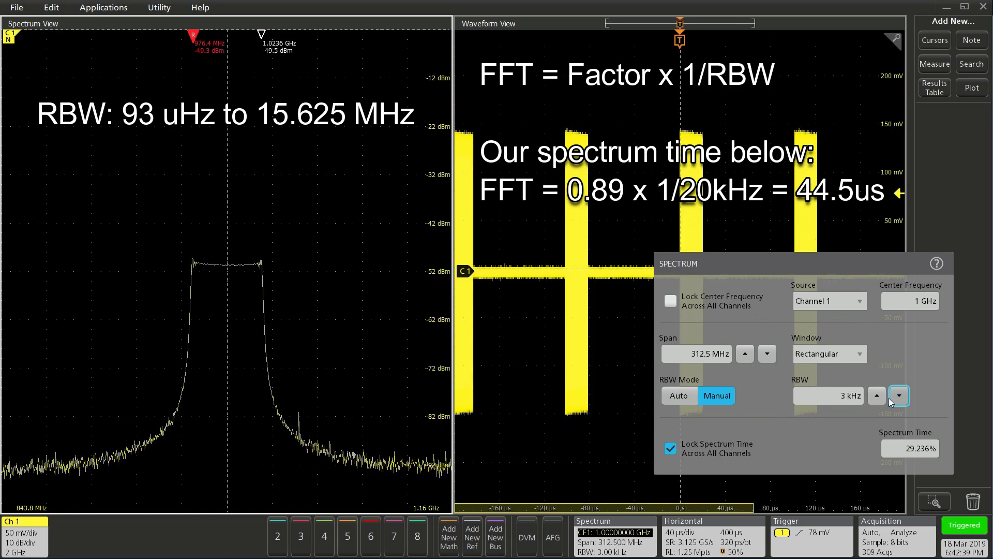
pyautogui.click(877, 396)
pyautogui.click(877, 397)
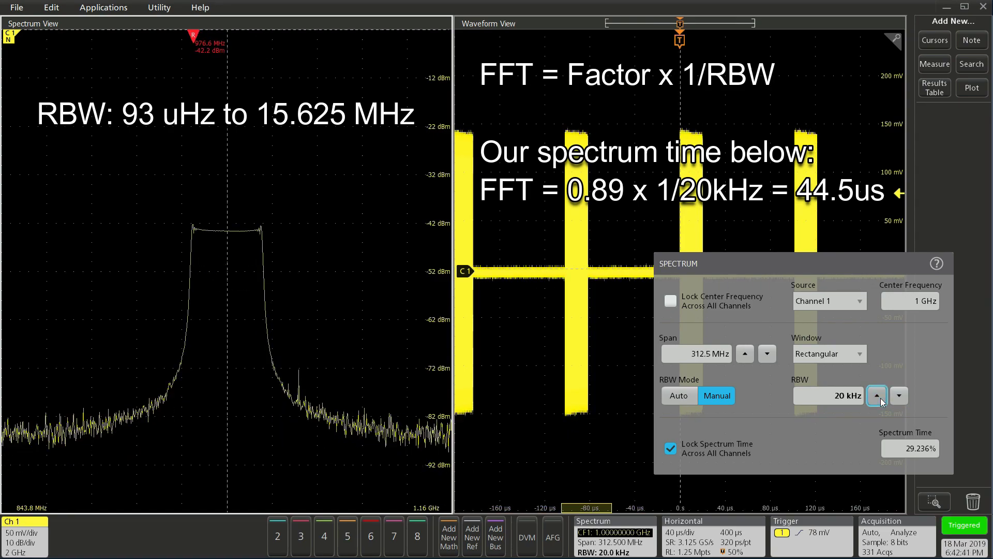
pyautogui.click(583, 512)
# Drag channel 1's spectrum time box across later bursts, settling it back near the 0 s burst.
pyautogui.moveTo(599, 507); pyautogui.dragTo(760, 508)
pyautogui.moveTo(817, 496); pyautogui.dragTo(859, 498)
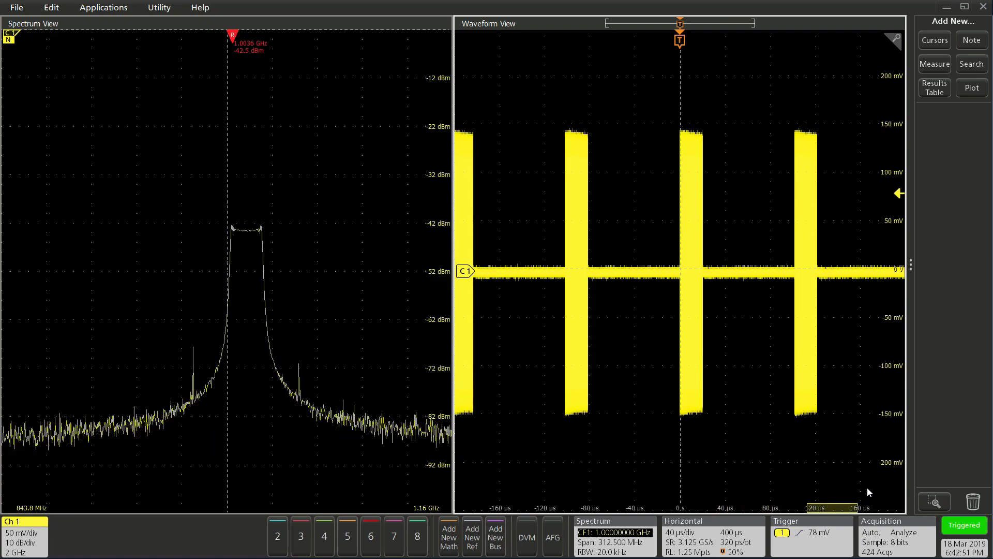
pyautogui.moveTo(860, 488); pyautogui.dragTo(831, 482)
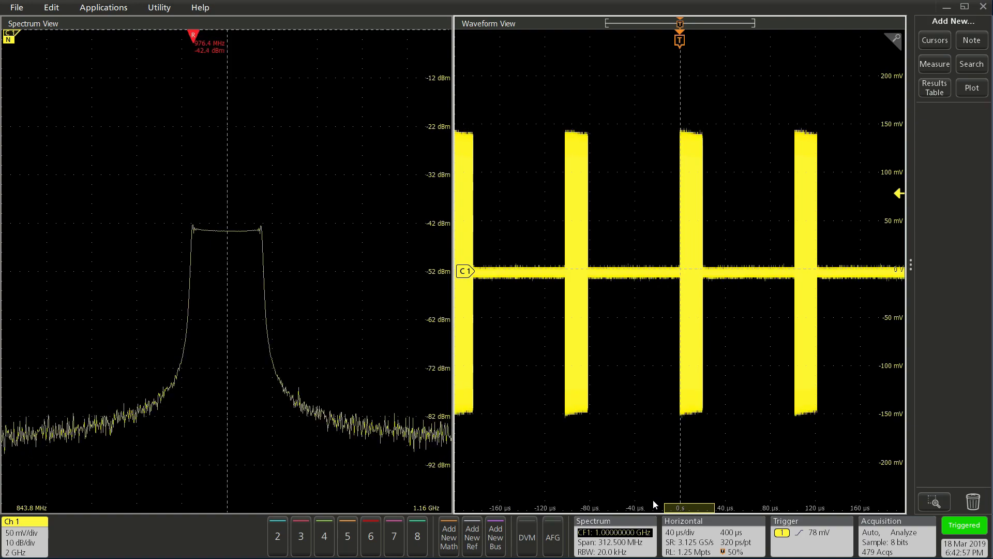
# Turn on Channel 2 to add its 1.05 GHz spectrum.
pyautogui.doubleClick(621, 549)
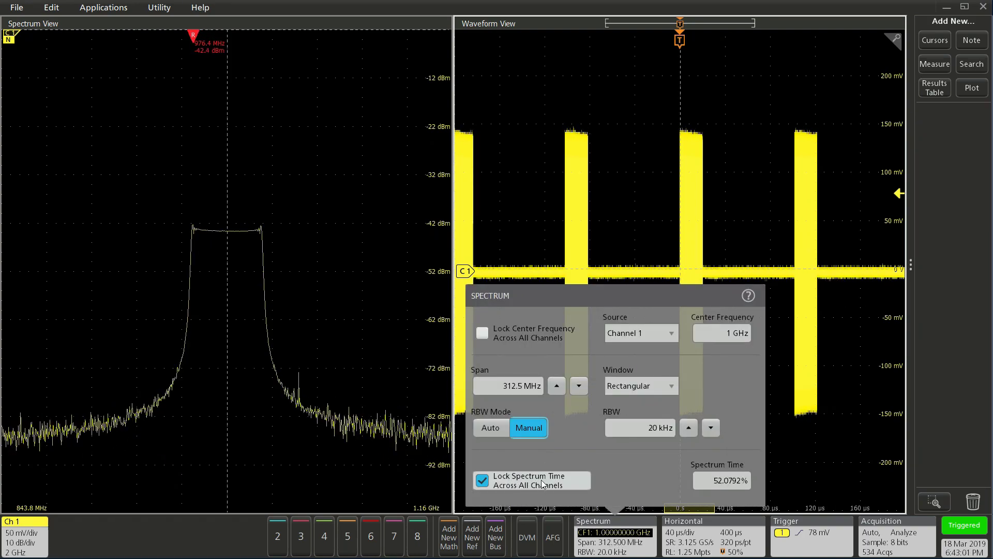
pyautogui.click(226, 538)
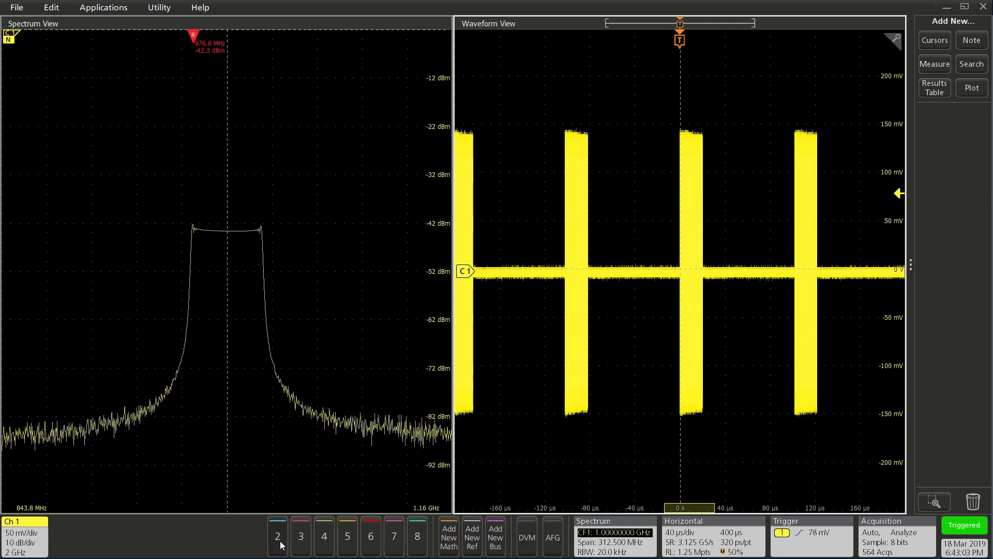
pyautogui.click(278, 536)
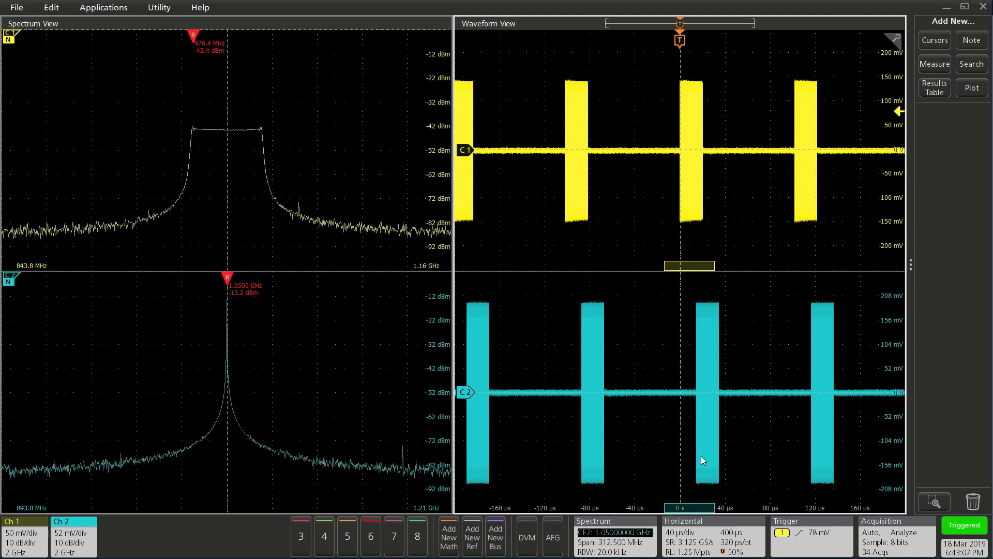
# Move the spectrum time window to the -80 µs burst and fine-tune its position.
pyautogui.click(702, 264)
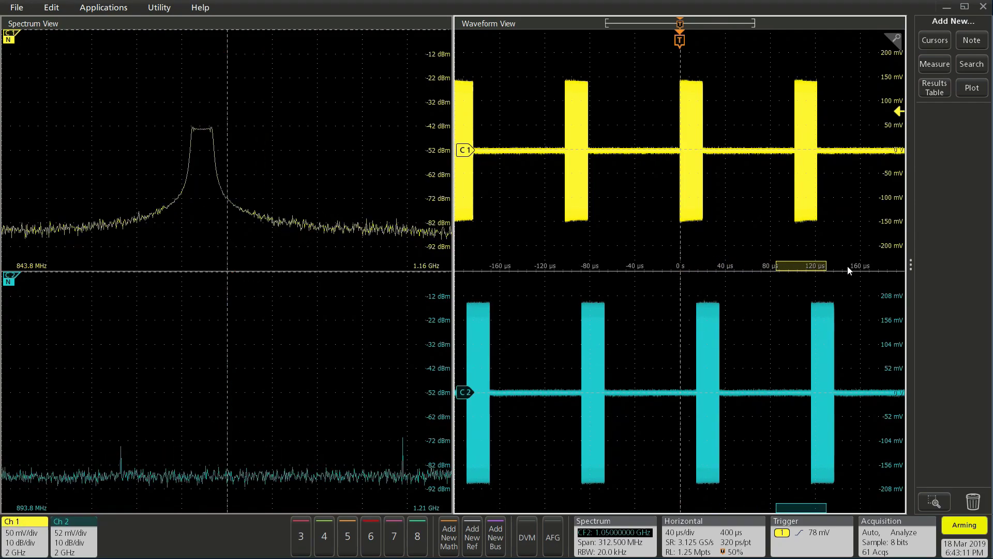
pyautogui.click(769, 264)
pyautogui.moveTo(768, 265); pyautogui.dragTo(590, 264)
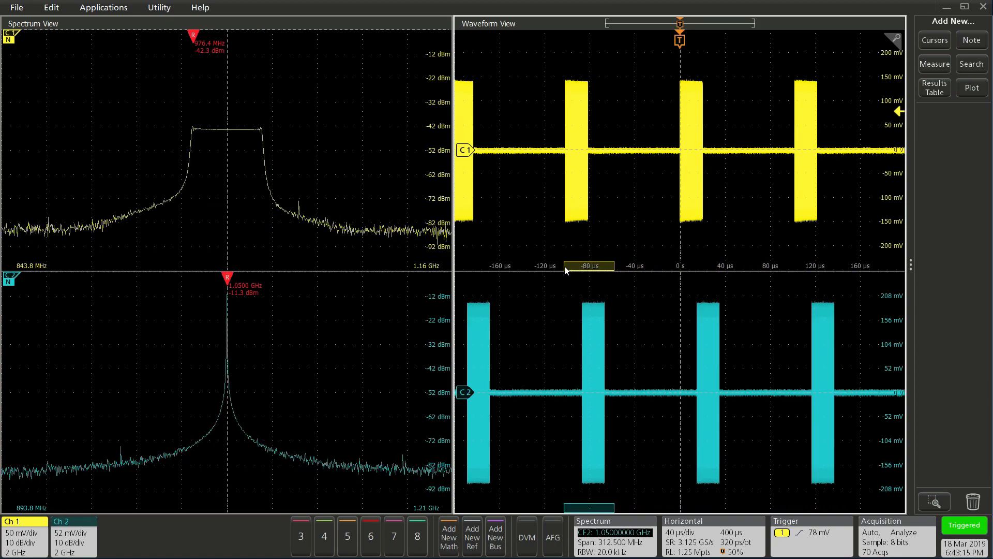
pyautogui.moveTo(587, 266)
pyautogui.mouseDown()
pyautogui.moveTo(564, 266)
pyautogui.moveTo(680, 266)
pyautogui.mouseUp()
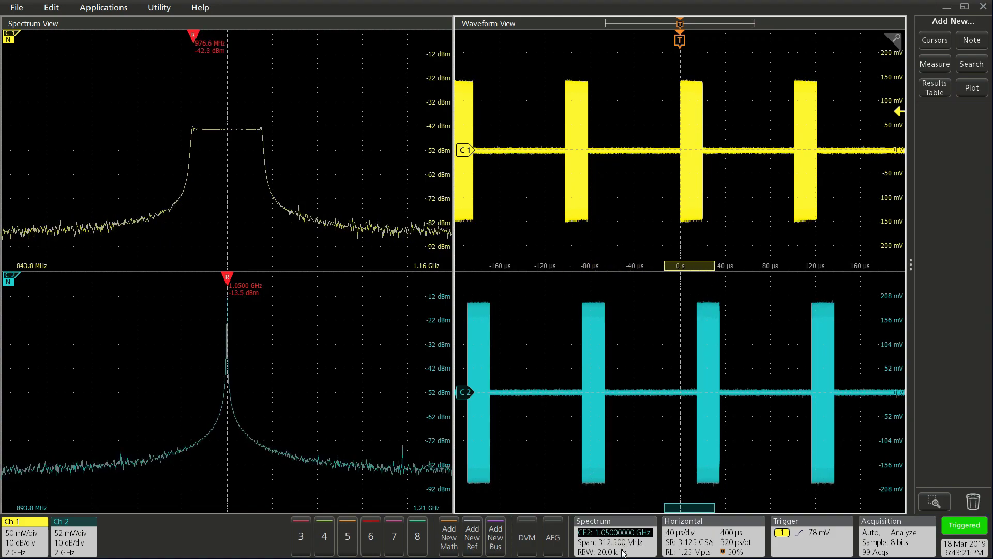
# Uncheck Lock Spectrum Time Across All Channels and close the spectrum settings.
pyautogui.doubleClick(613, 535)
pyautogui.moveTo(621, 293)
pyautogui.mouseDown()
pyautogui.moveTo(485, 285)
pyautogui.moveTo(485, 268)
pyautogui.mouseUp()
pyautogui.click(374, 464)
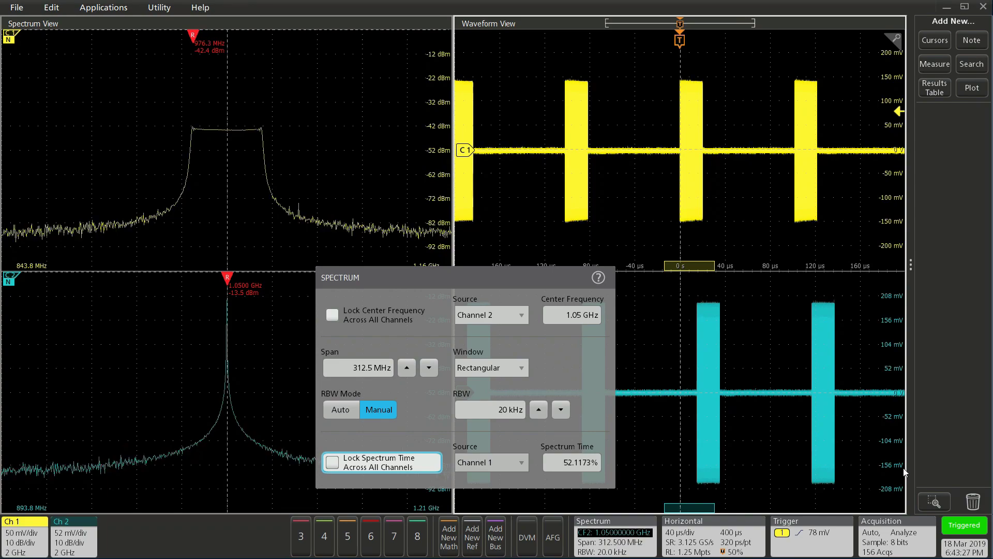
pyautogui.click(869, 477)
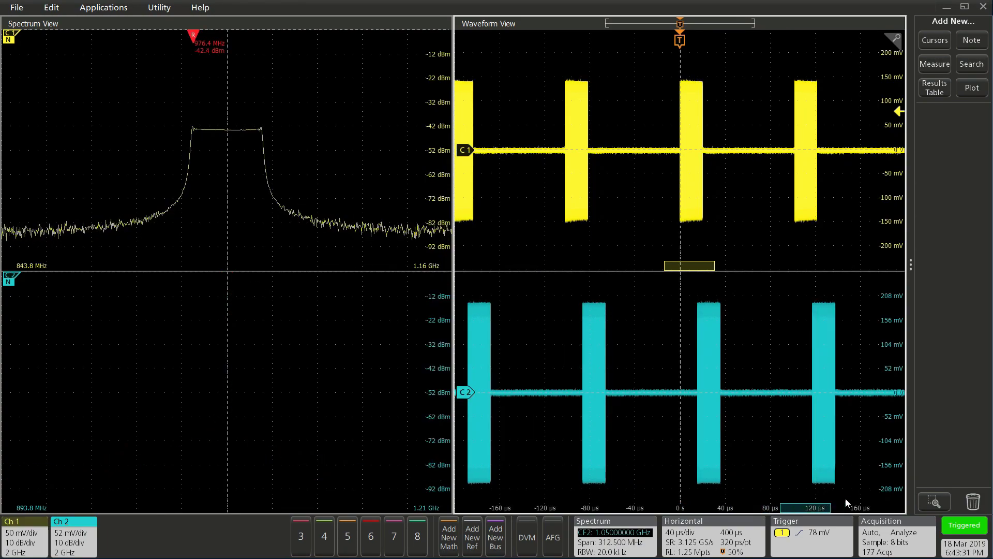
# Put Channel 1's time box near 100 µs and Channel 2's on the -80 µs burst.
pyautogui.moveTo(800, 509); pyautogui.dragTo(830, 509)
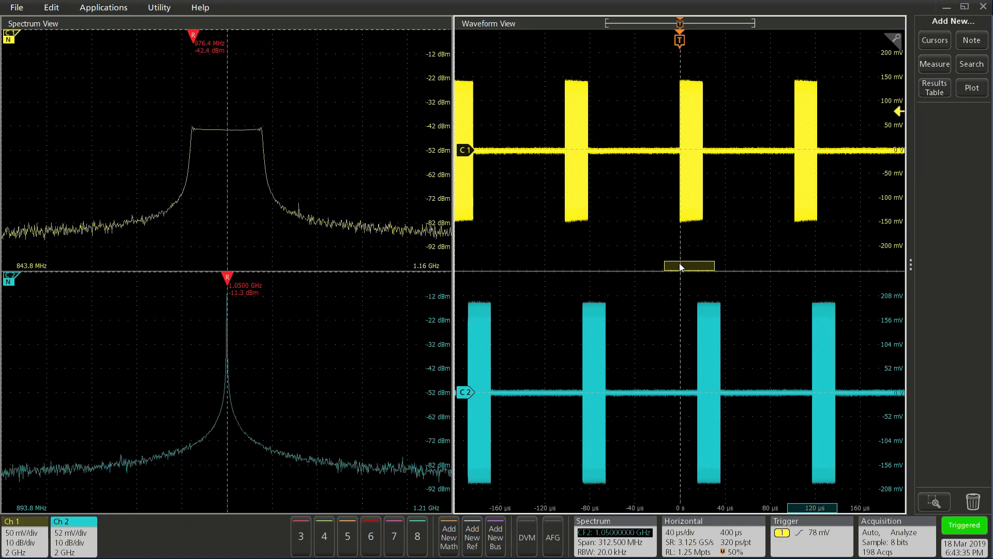
pyautogui.moveTo(680, 266)
pyautogui.mouseDown()
pyautogui.moveTo(593, 266)
pyautogui.moveTo(820, 267)
pyautogui.mouseUp()
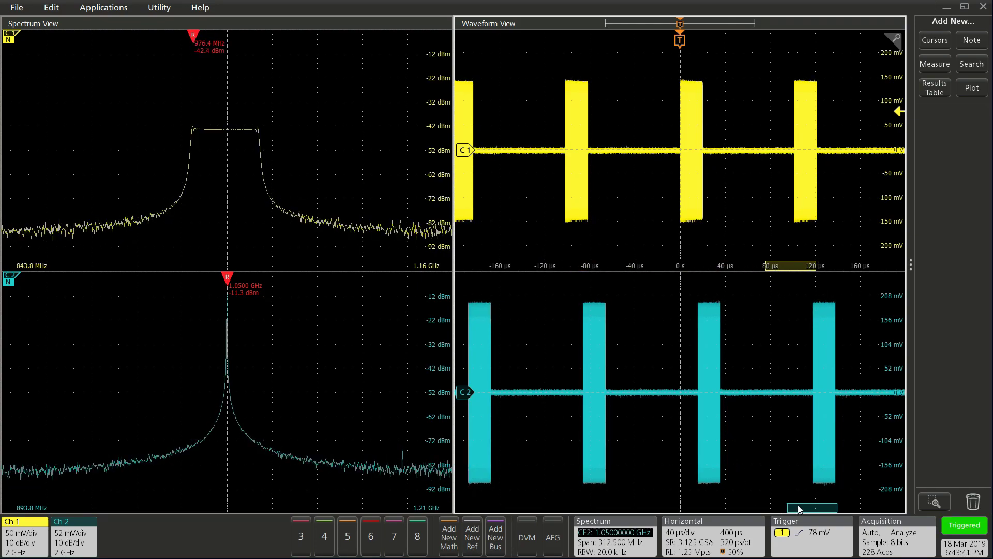
pyautogui.moveTo(799, 510); pyautogui.dragTo(590, 508)
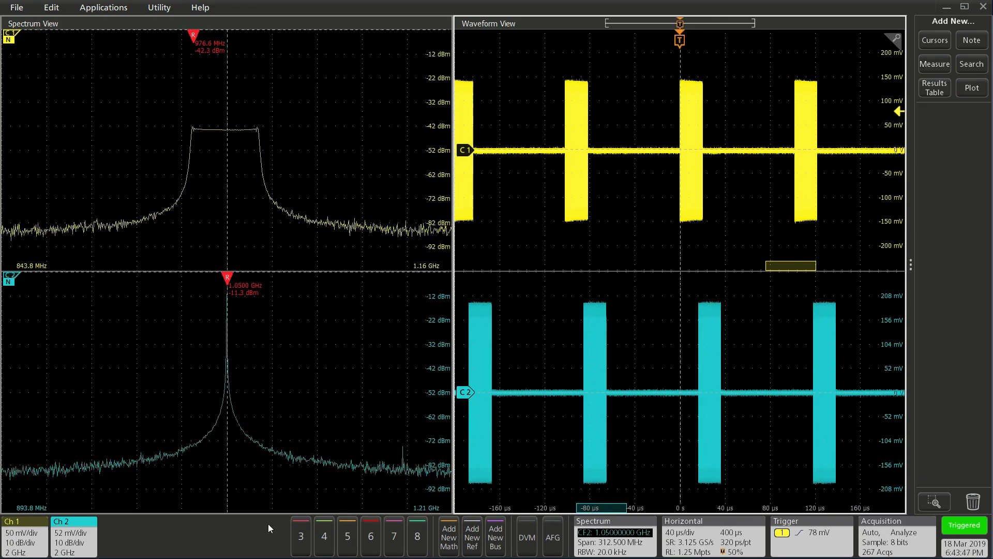
# Turn on channels 3, 4, 5, 6, 7 and 8 from the bottom bar.
pyautogui.click(301, 537)
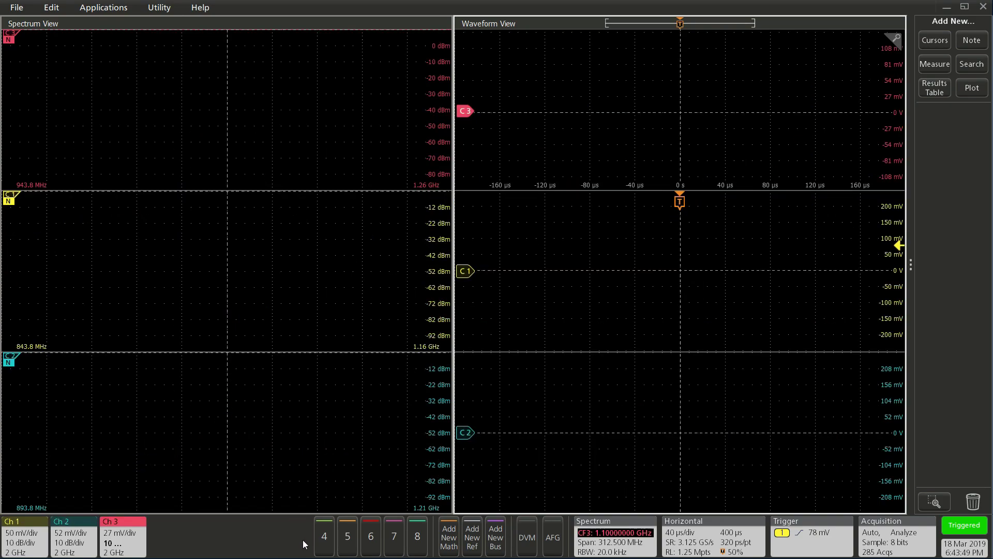
pyautogui.click(324, 536)
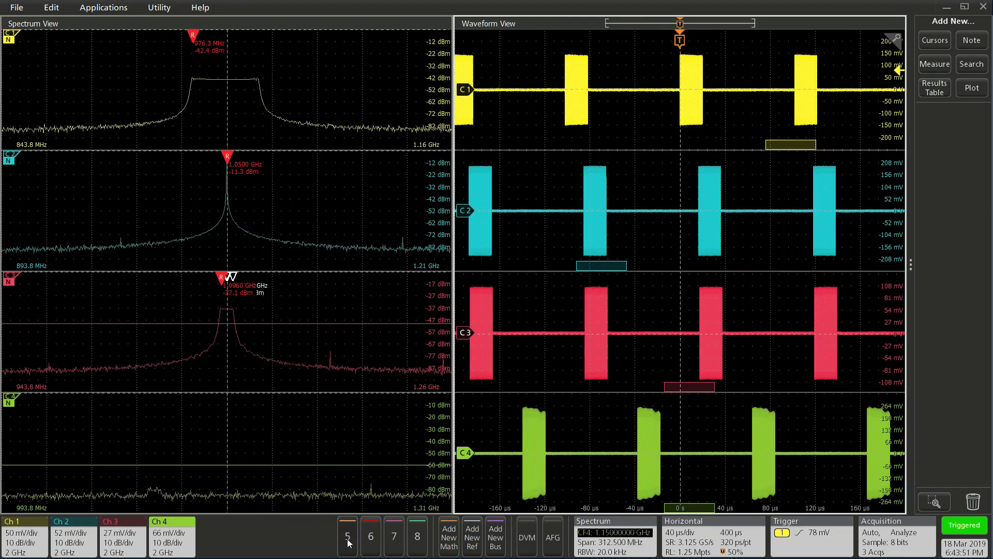
pyautogui.click(348, 536)
pyautogui.click(370, 537)
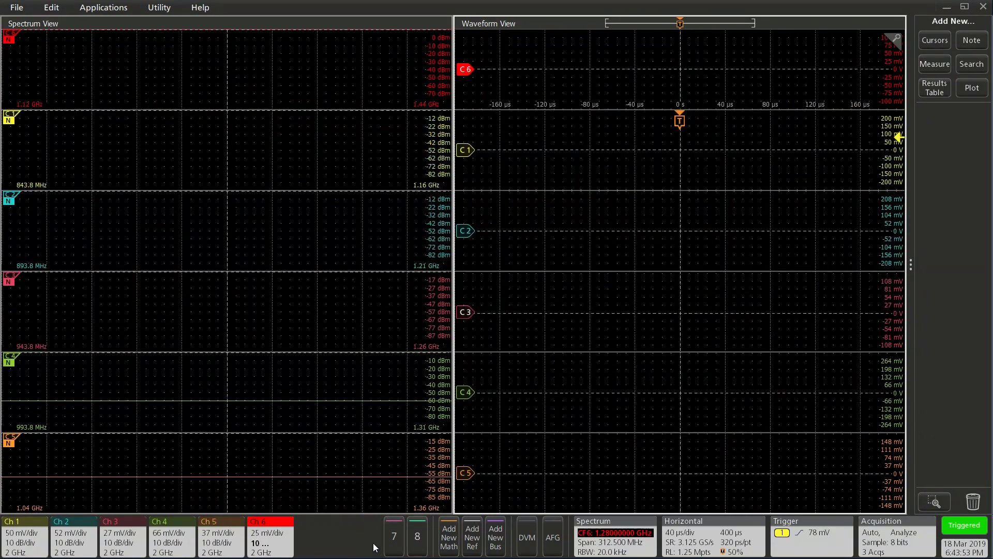
pyautogui.click(394, 536)
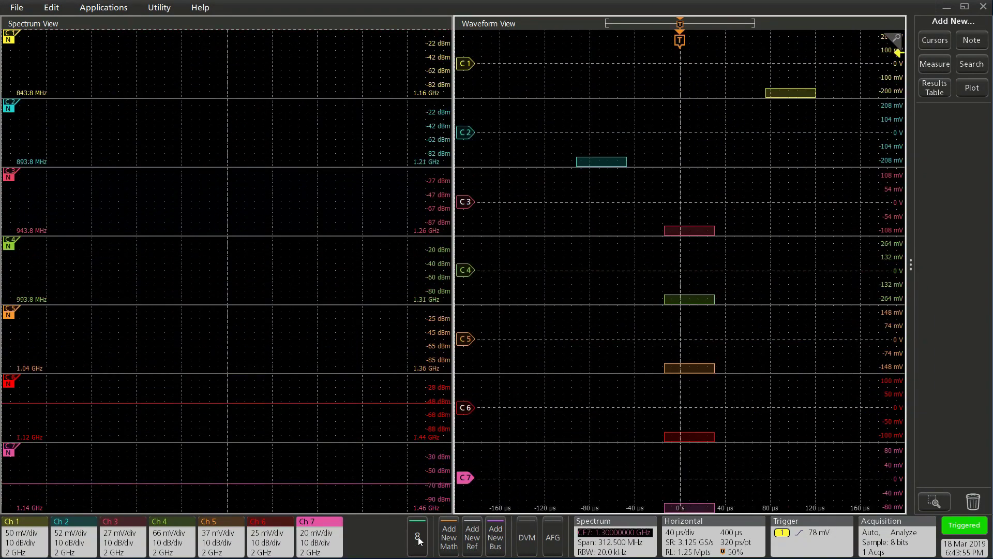
pyautogui.click(417, 538)
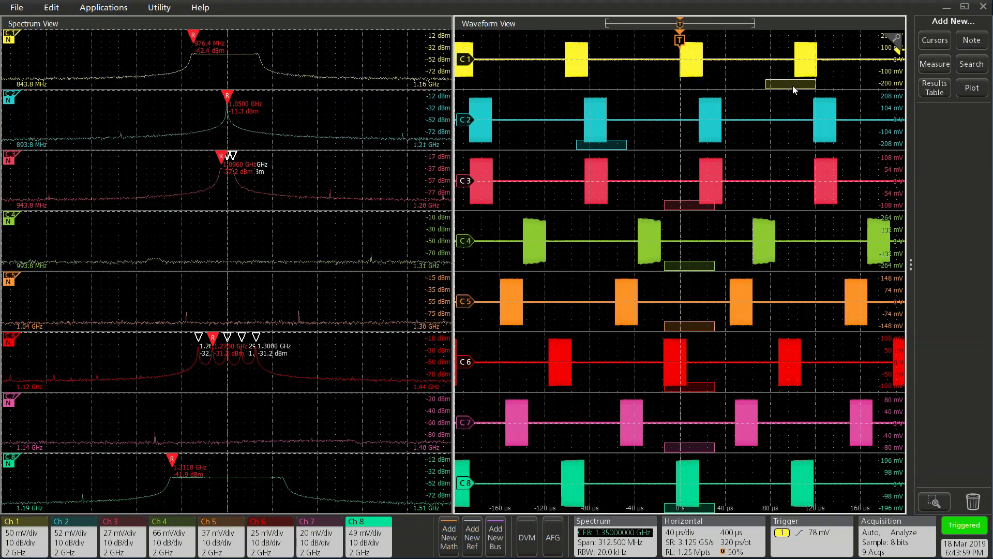
# Spread the channels' spectrum time boxes, with channel 1 at 0 s and channel 7 at -40 µs.
pyautogui.moveTo(792, 86); pyautogui.dragTo(685, 83)
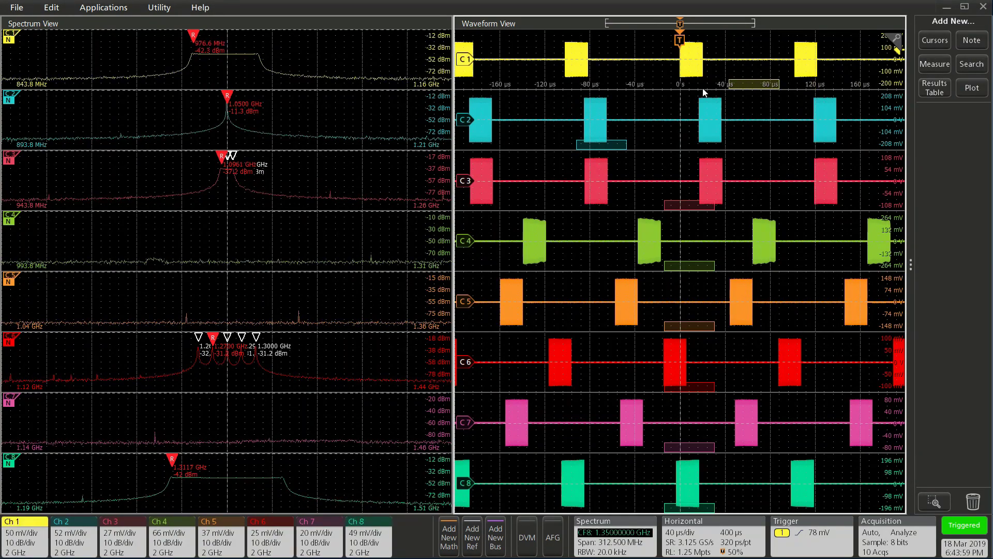
pyautogui.click(614, 147)
pyautogui.click(674, 208)
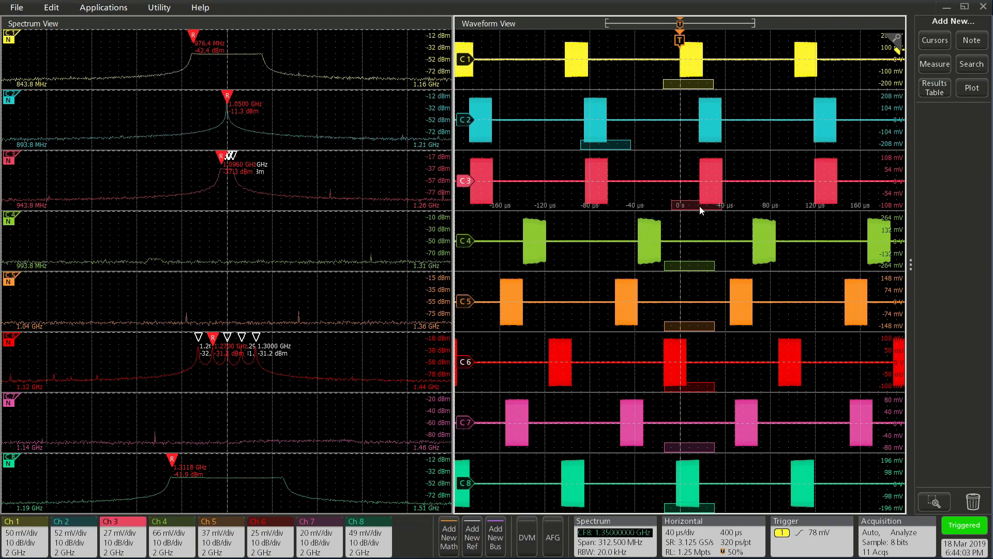
pyautogui.click(699, 266)
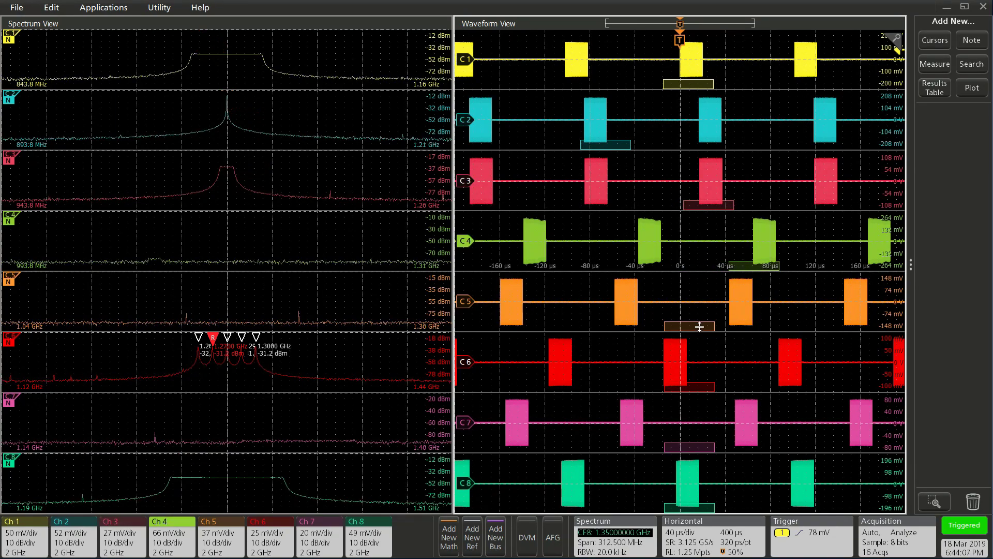
pyautogui.click(744, 328)
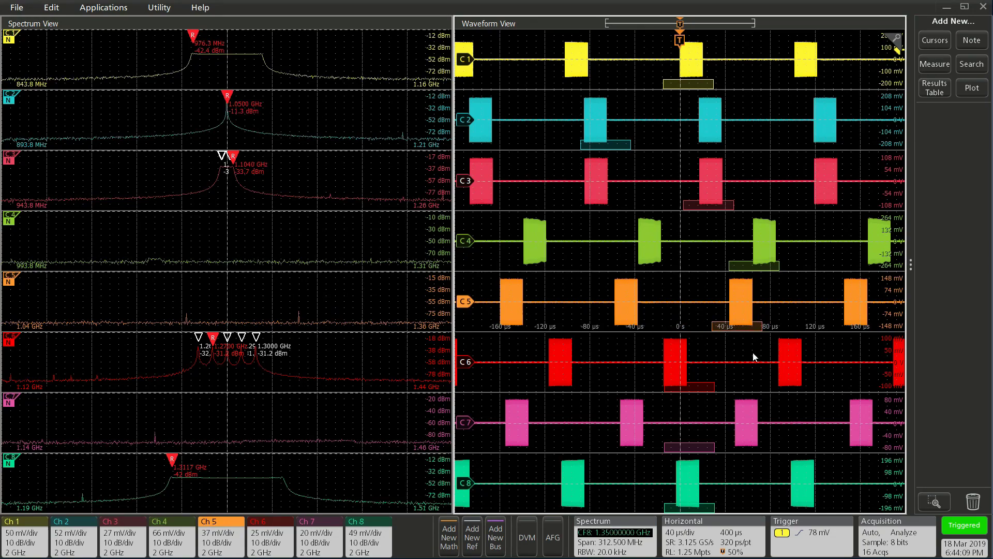
pyautogui.click(774, 393)
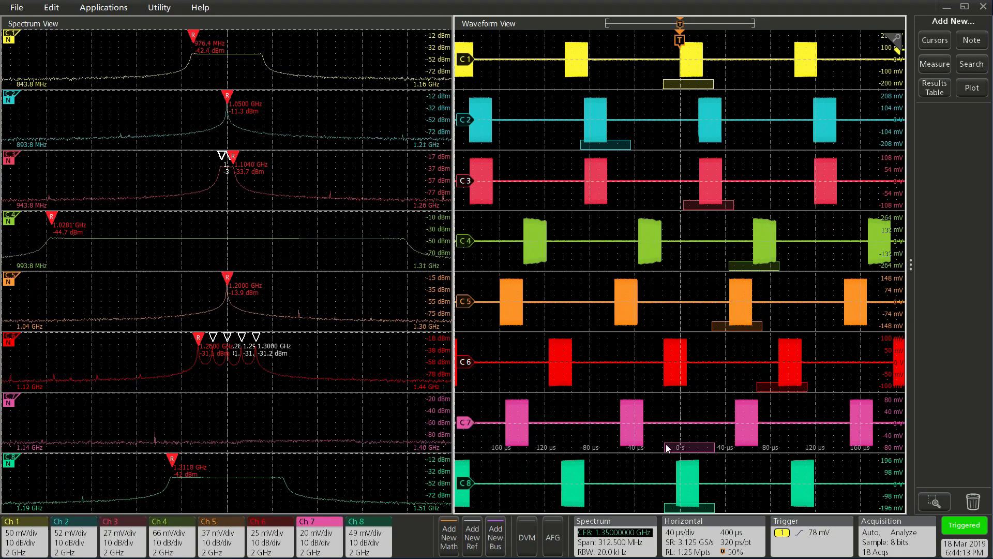
pyautogui.moveTo(689, 447); pyautogui.dragTo(636, 447)
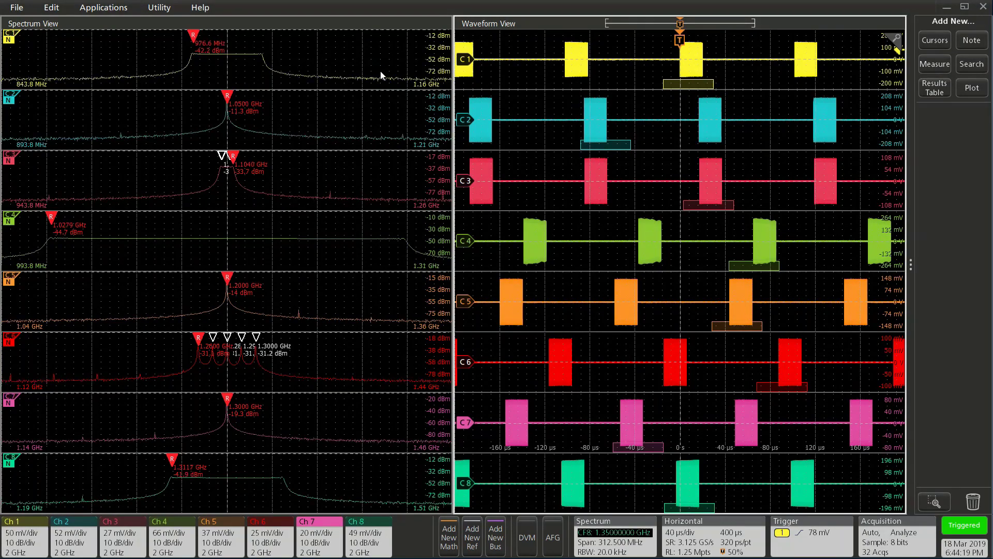
# Stop acquisition and slide the channel 6 and channel 4 time boxes off their pulses.
pyautogui.click(960, 528)
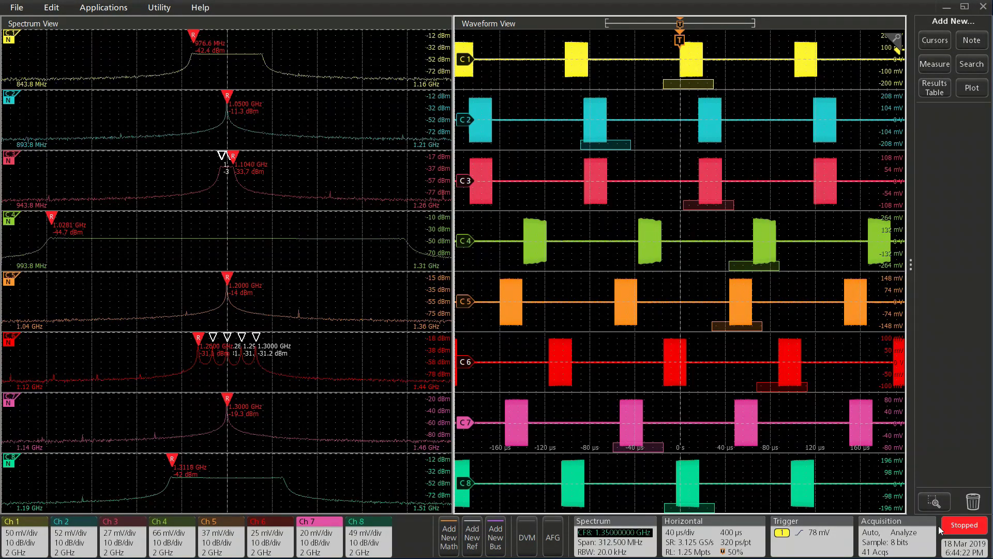
pyautogui.click(783, 390)
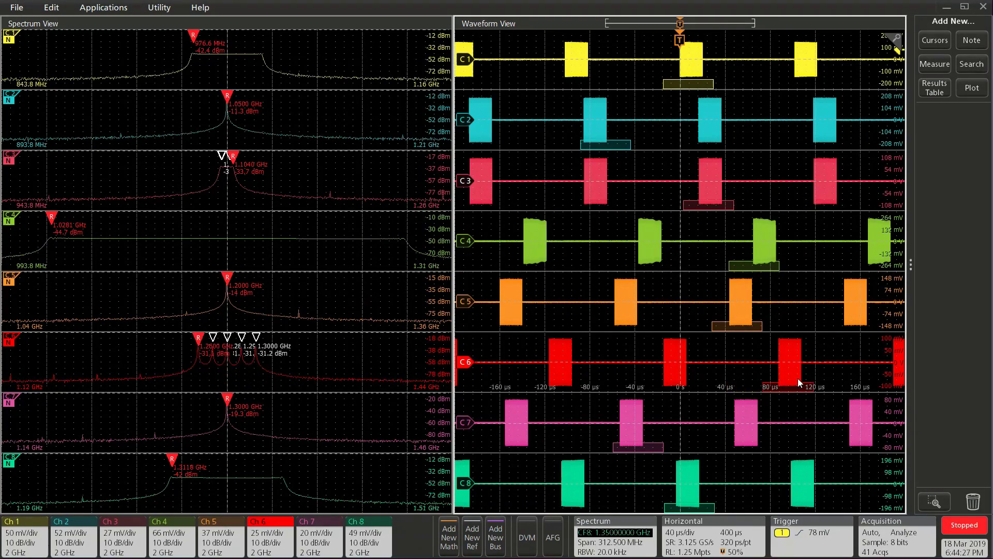
pyautogui.moveTo(818, 379)
pyautogui.mouseDown()
pyautogui.moveTo(855, 379)
pyautogui.moveTo(796, 379)
pyautogui.mouseUp()
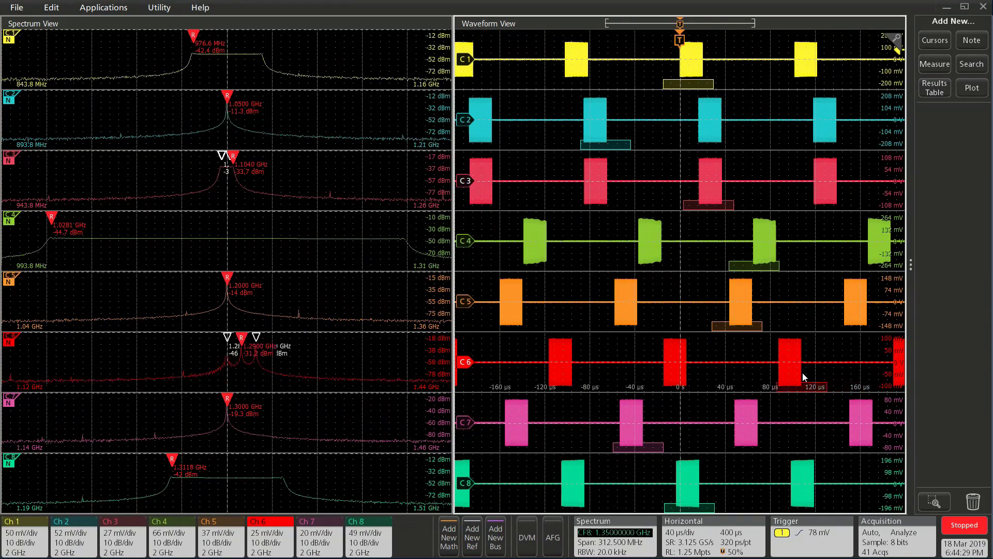
pyautogui.click(745, 266)
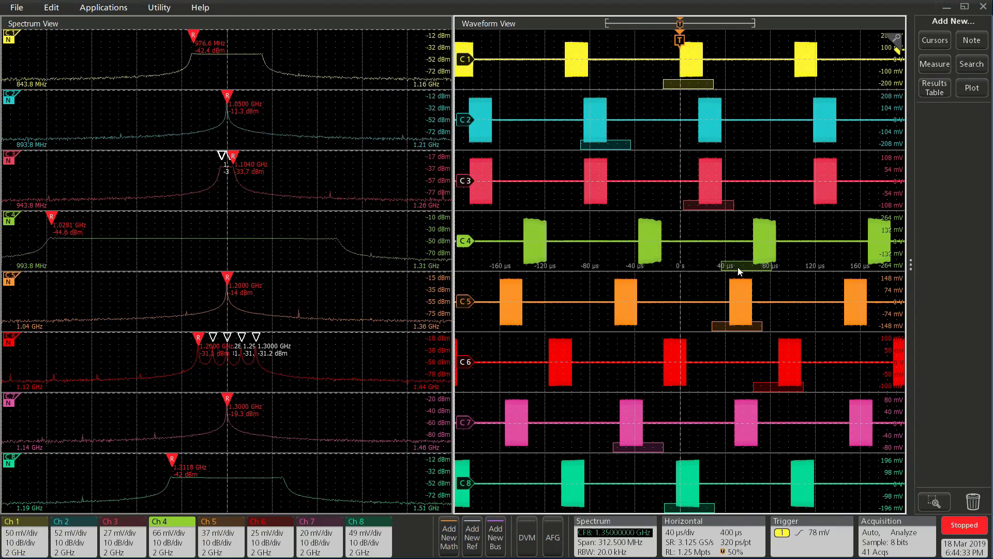
pyautogui.moveTo(730, 270)
pyautogui.mouseDown()
pyautogui.moveTo(720, 270)
pyautogui.moveTo(812, 262)
pyautogui.moveTo(757, 264)
pyautogui.mouseUp()
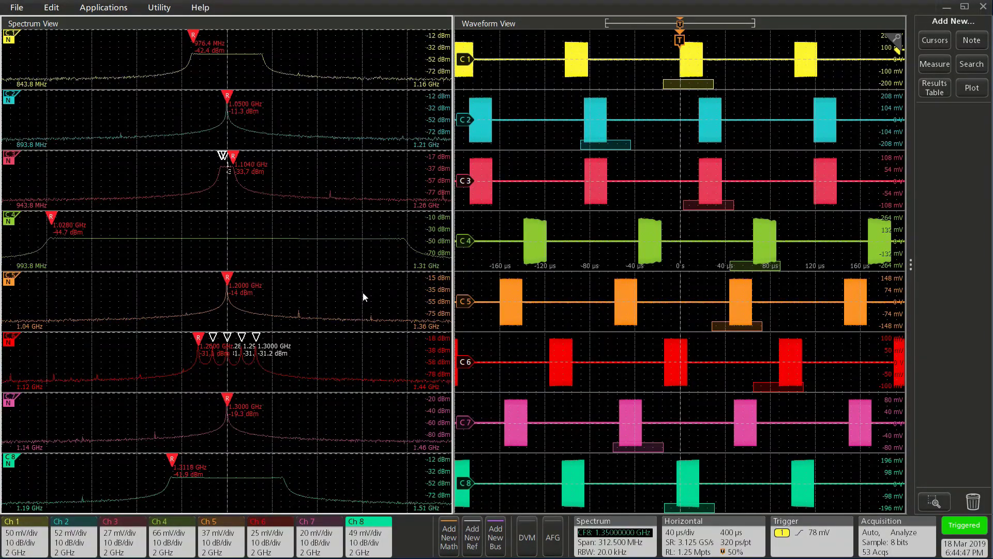
# Switch Spectrum View to Overlay display mode and turn on cursors.
pyautogui.rightClick(385, 170)
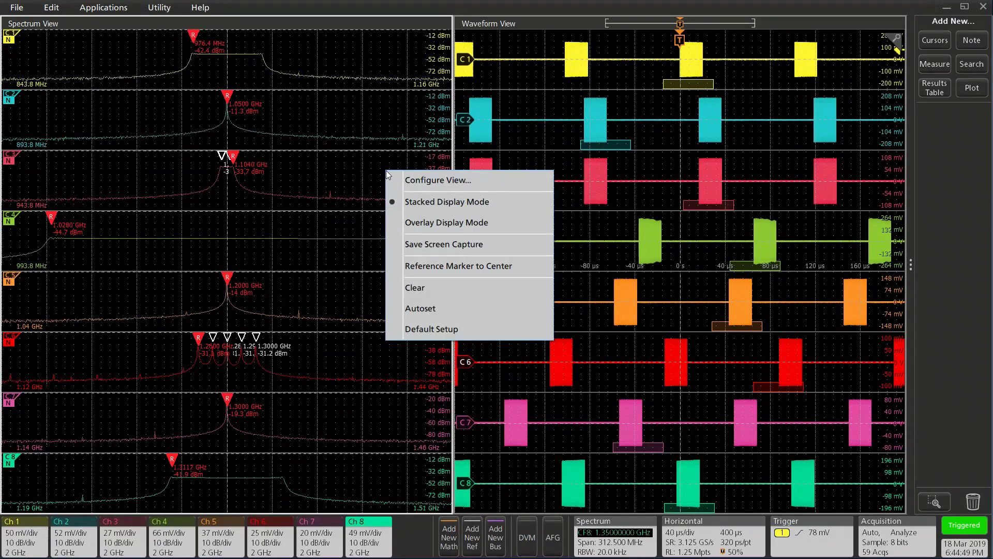
pyautogui.click(446, 222)
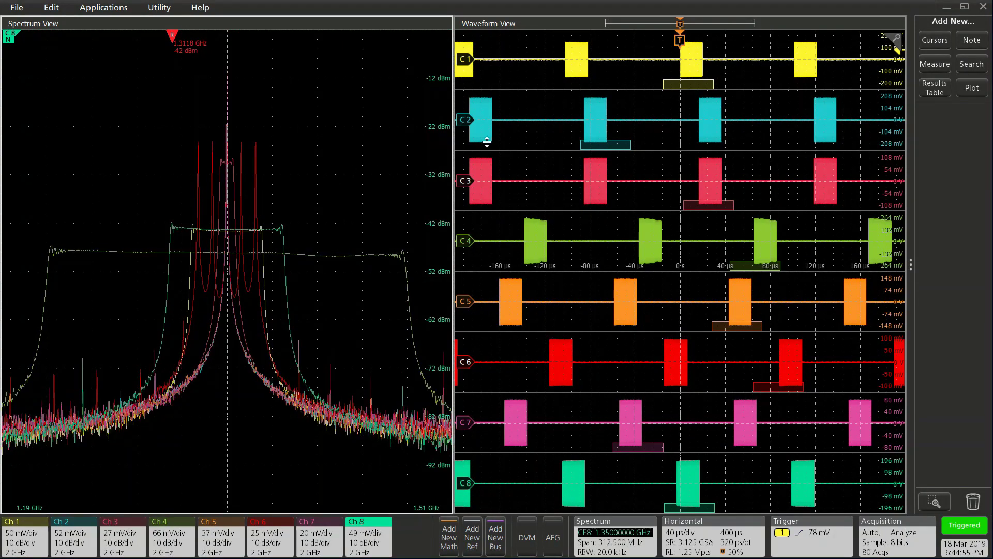
pyautogui.click(935, 40)
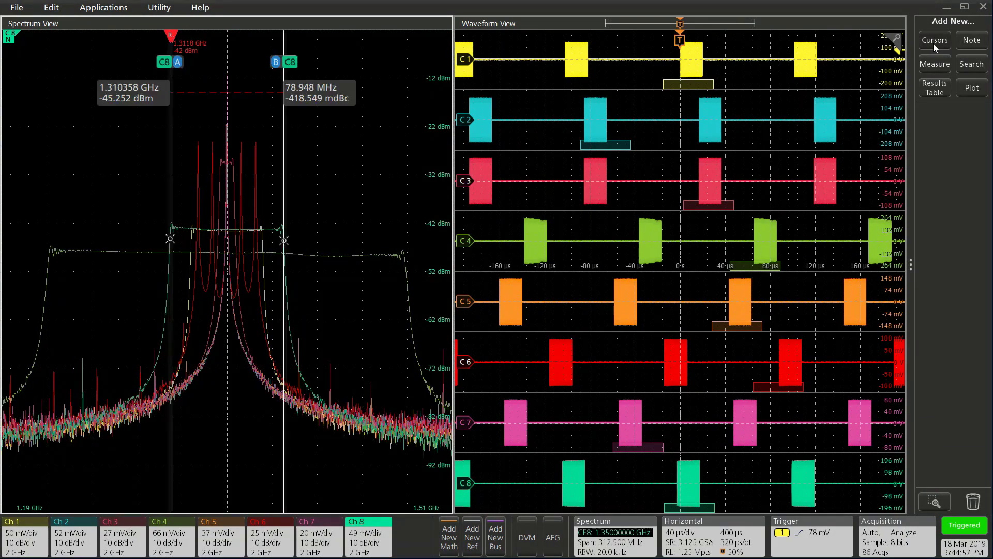
# Place cursors A and B on the channel 8 spectrum edges, 83.24 MHz apart.
pyautogui.click(170, 66)
pyautogui.moveTo(170, 66); pyautogui.dragTo(48, 87)
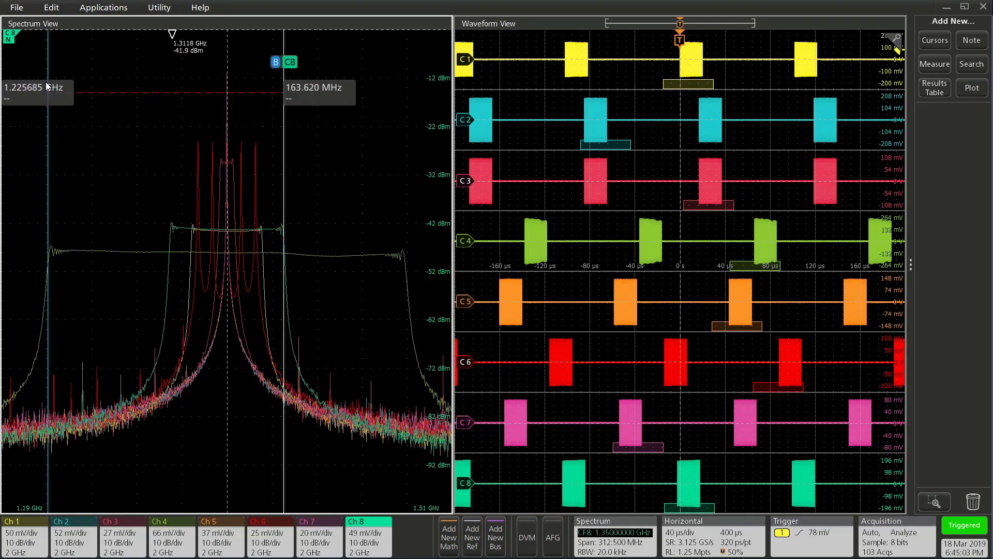
pyautogui.moveTo(284, 68); pyautogui.dragTo(412, 72)
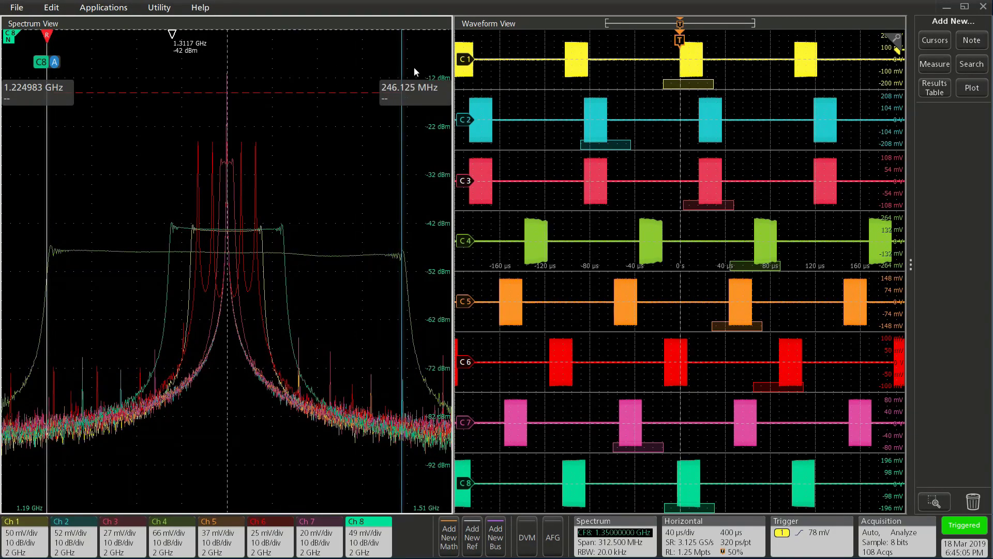
pyautogui.click(412, 72)
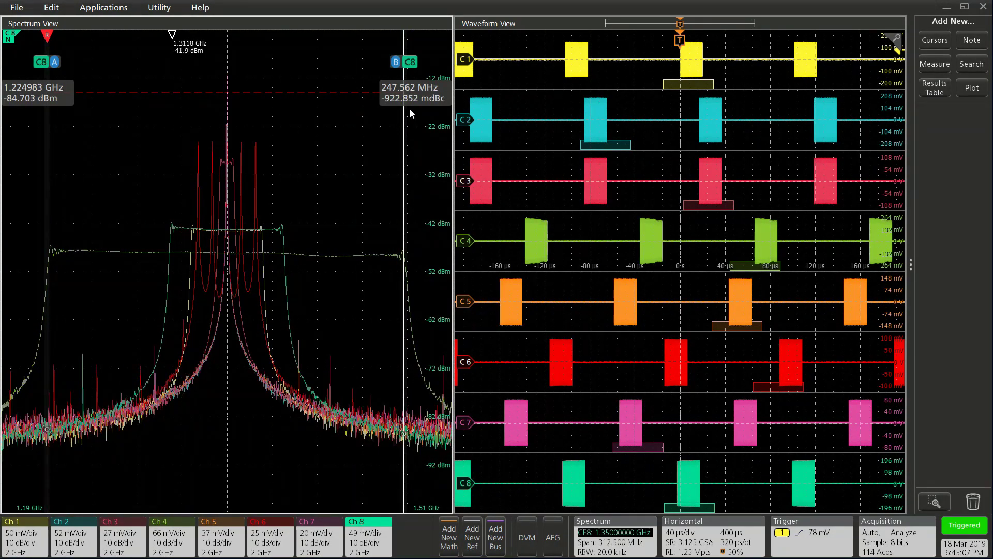
pyautogui.moveTo(48, 76); pyautogui.dragTo(285, 73)
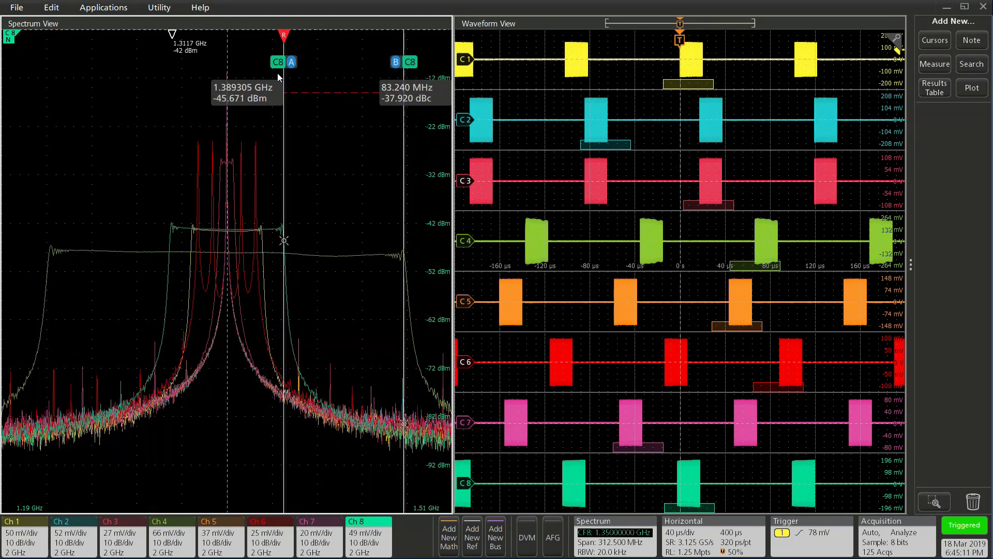
# Try Absolute cursor readout, revert to Delta, and drag cursor A to the wide spectrum's left edge.
pyautogui.rightClick(401, 100)
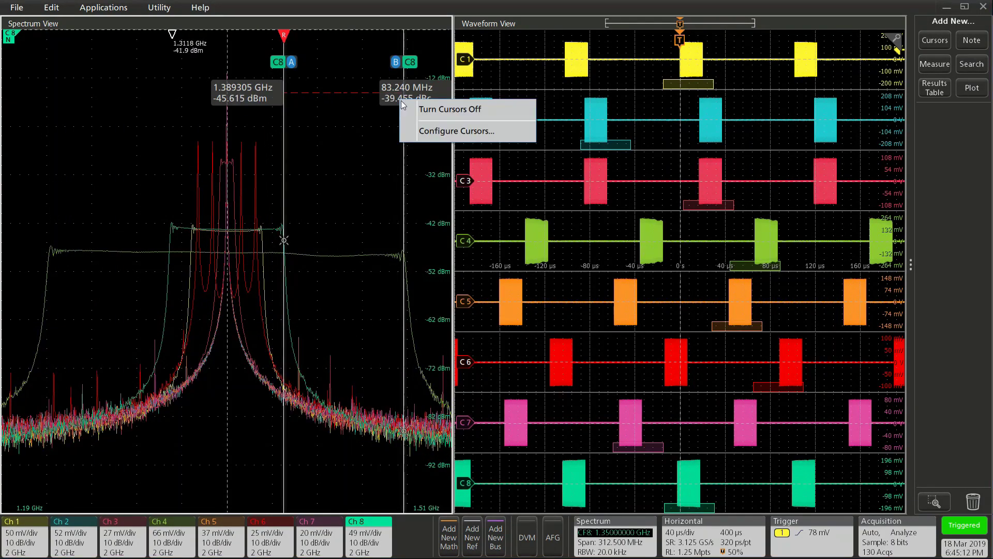
pyautogui.click(435, 129)
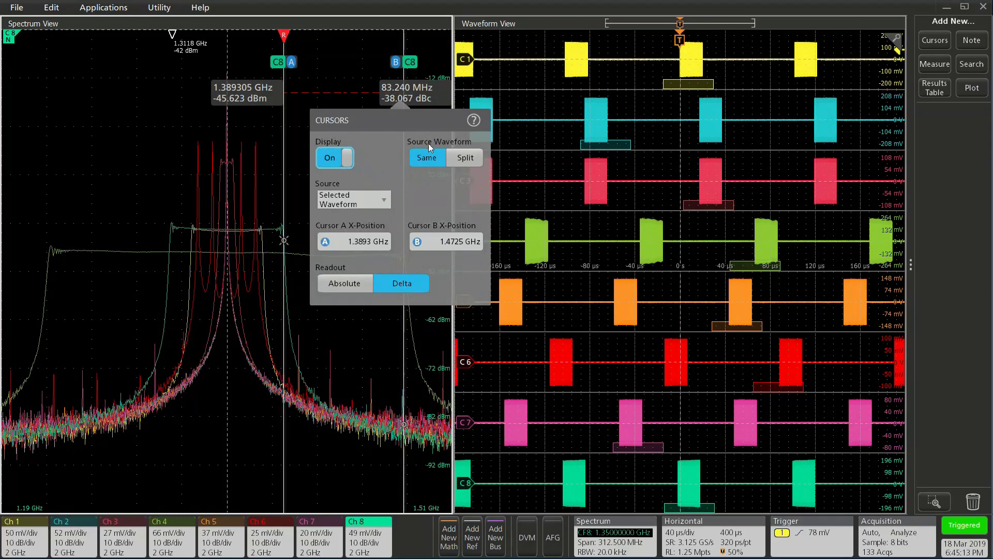
pyautogui.click(344, 283)
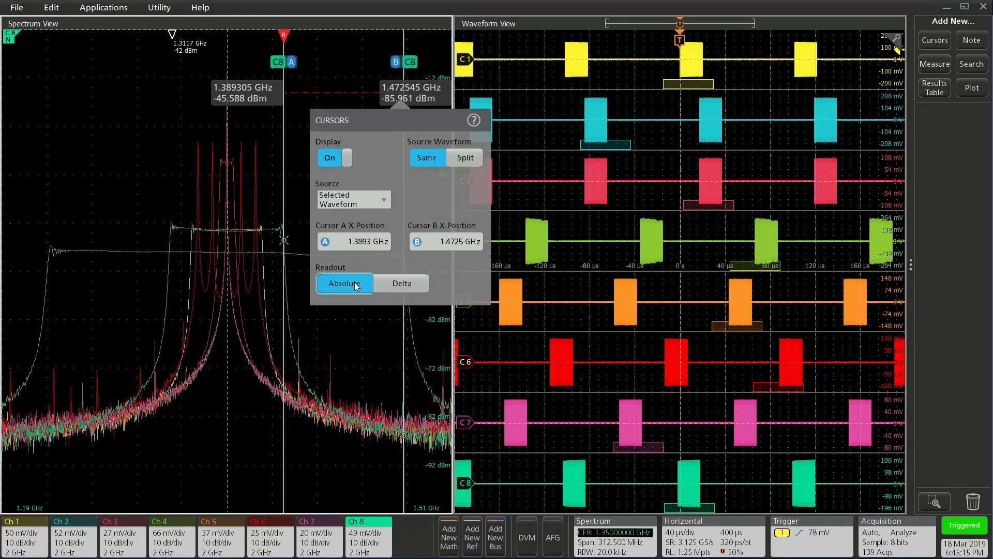
pyautogui.click(409, 291)
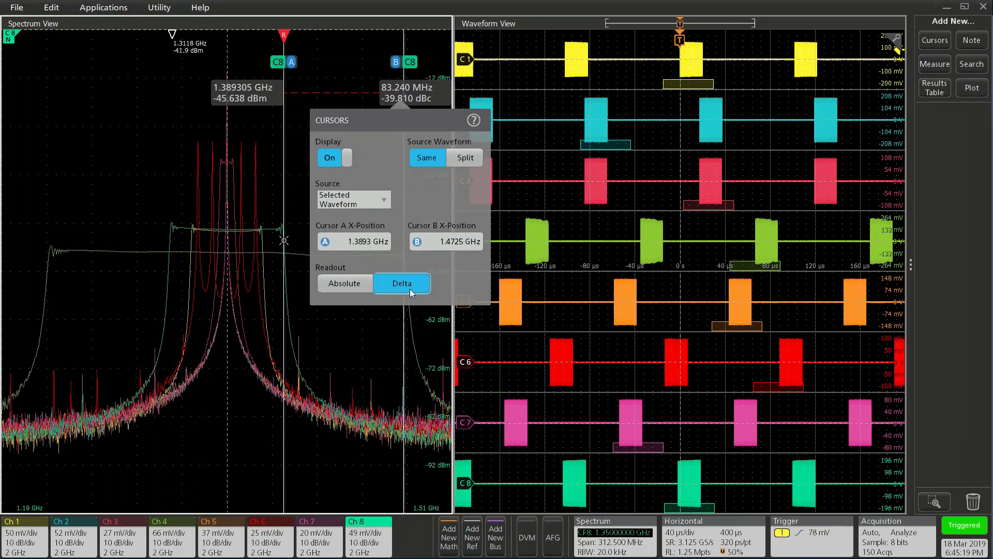
pyautogui.click(364, 335)
pyautogui.moveTo(284, 62); pyautogui.dragTo(41, 75)
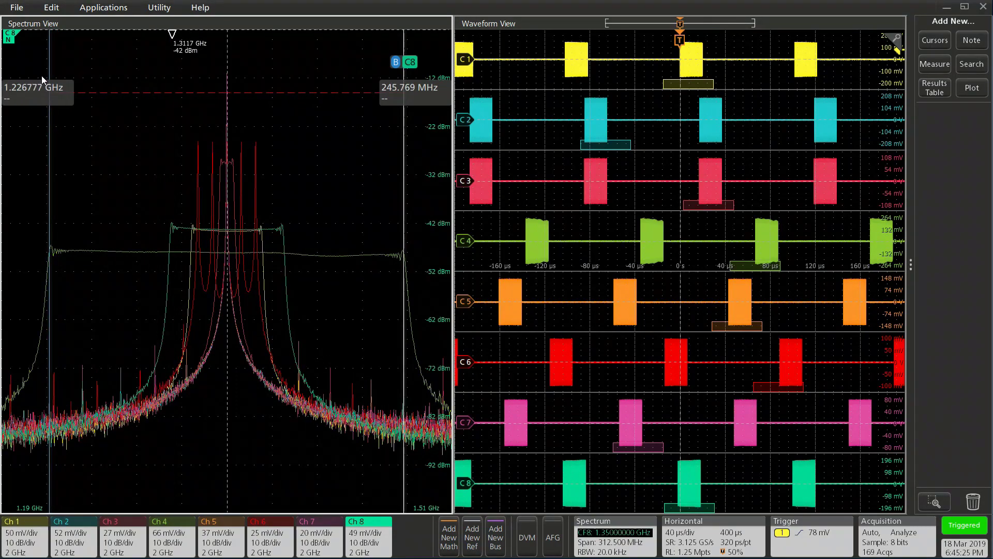
# Turn the cursors off and set Spectrum View to Stacked display mode for all eight channels.
pyautogui.rightClick(409, 63)
pyautogui.click(431, 83)
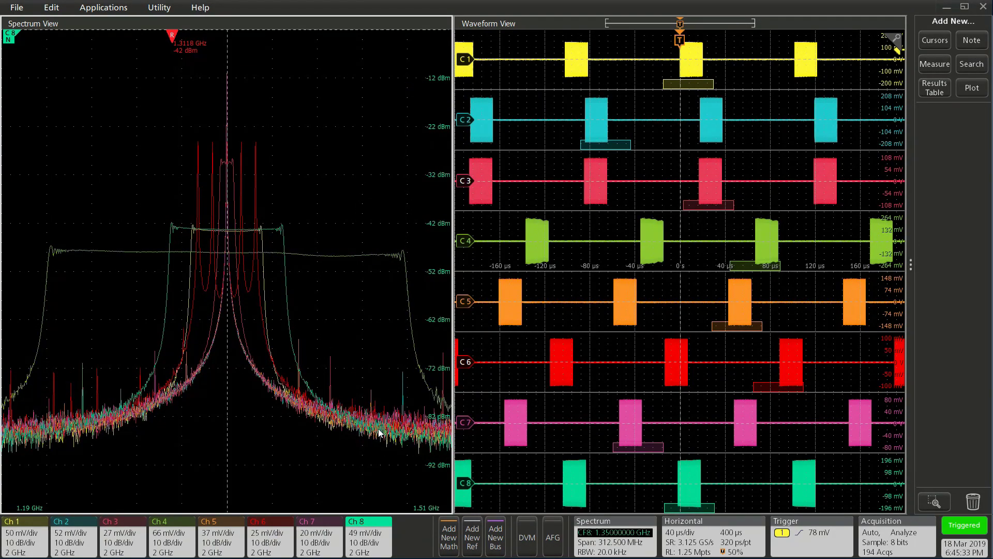
pyautogui.rightClick(394, 318)
pyautogui.click(423, 342)
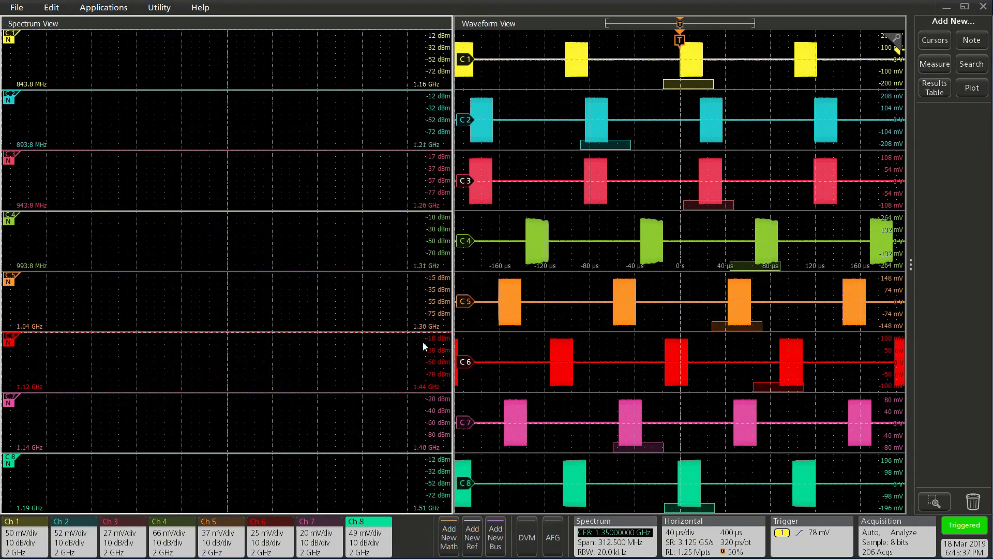